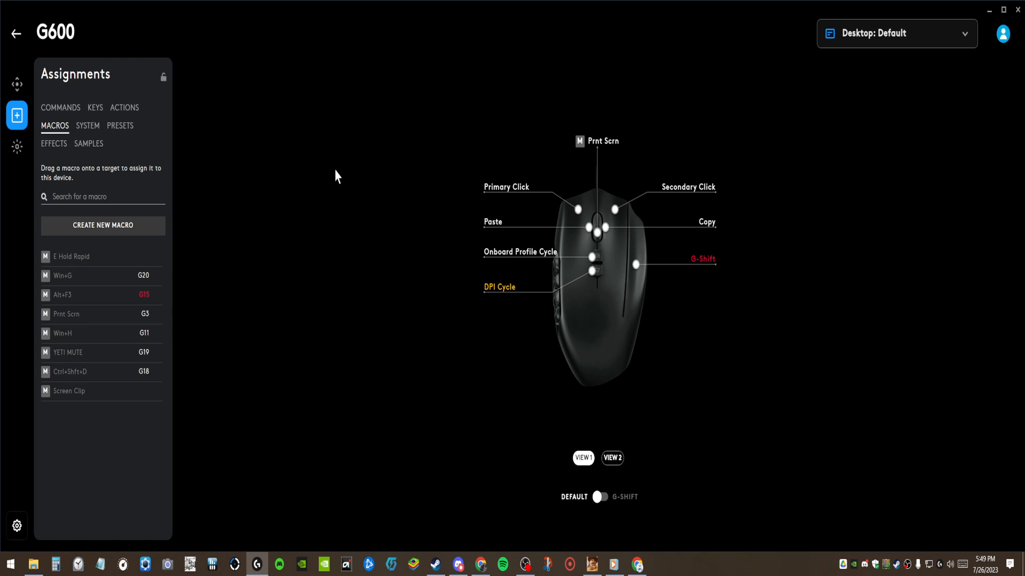
# - Reopen the G600 mouse settings from the device overview and switch to the Coreborn: Default profile
pyautogui.click(17, 33)
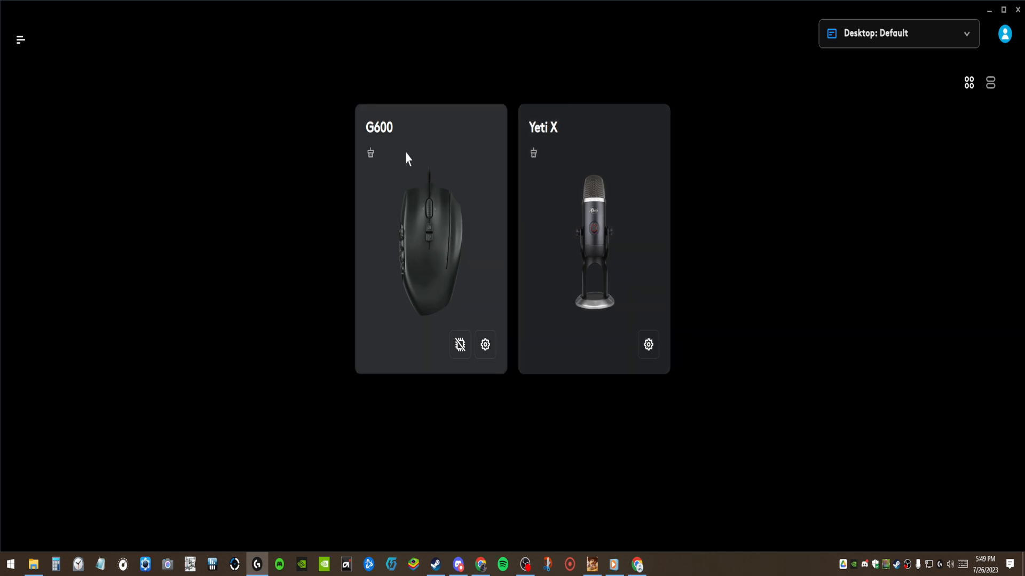
pyautogui.click(431, 220)
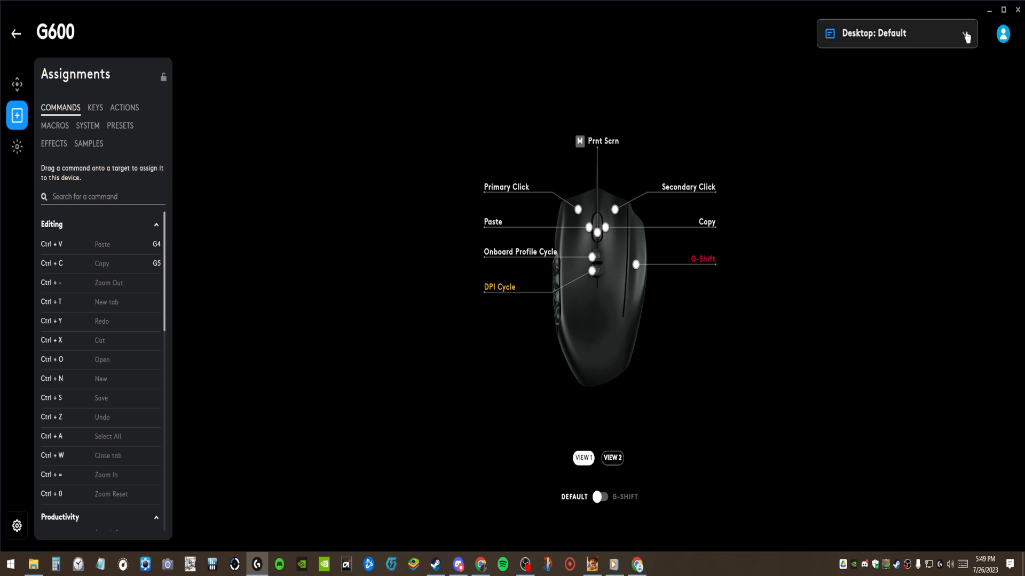
pyautogui.click(965, 37)
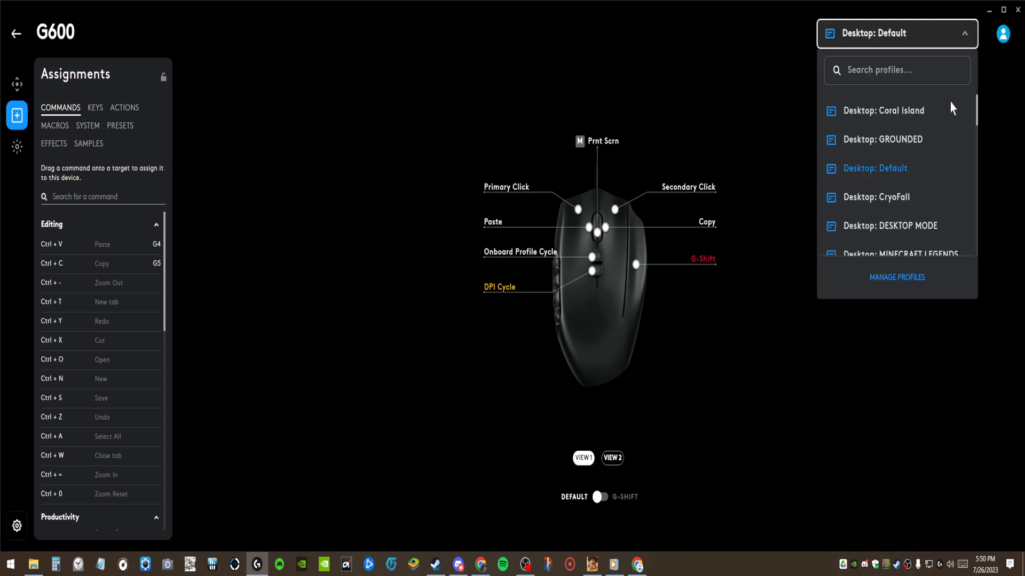
pyautogui.scroll(-10, 955, 176)
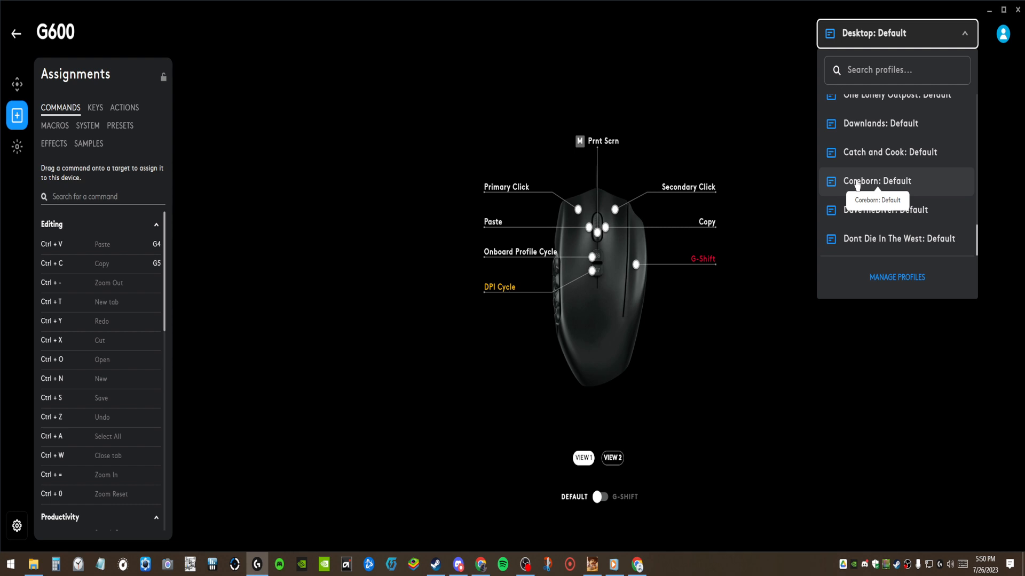
pyautogui.click(856, 184)
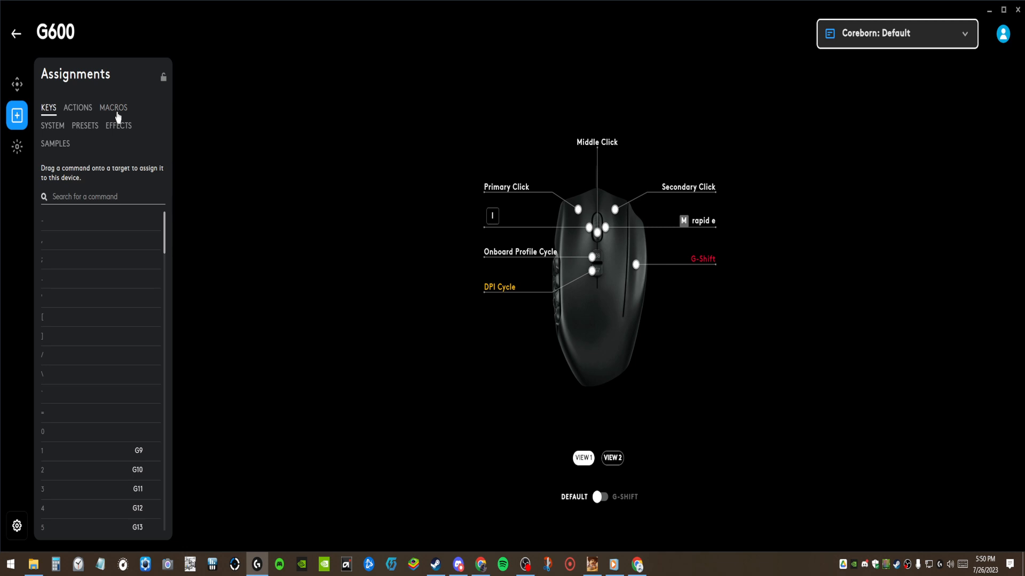
# - Display the profile's macros together with the assignments of the mouse's side buttons
pyautogui.click(118, 114)
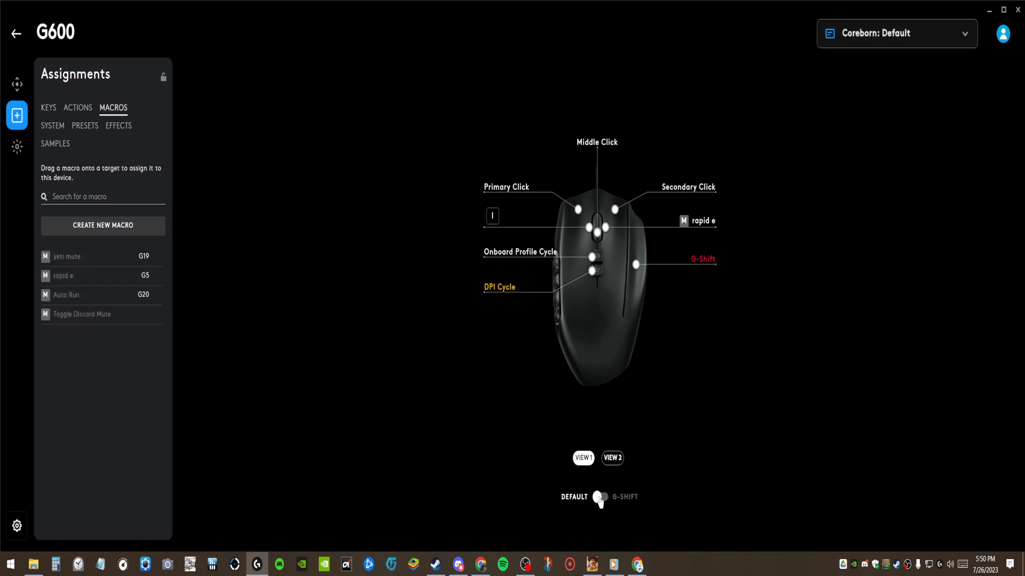
pyautogui.click(606, 458)
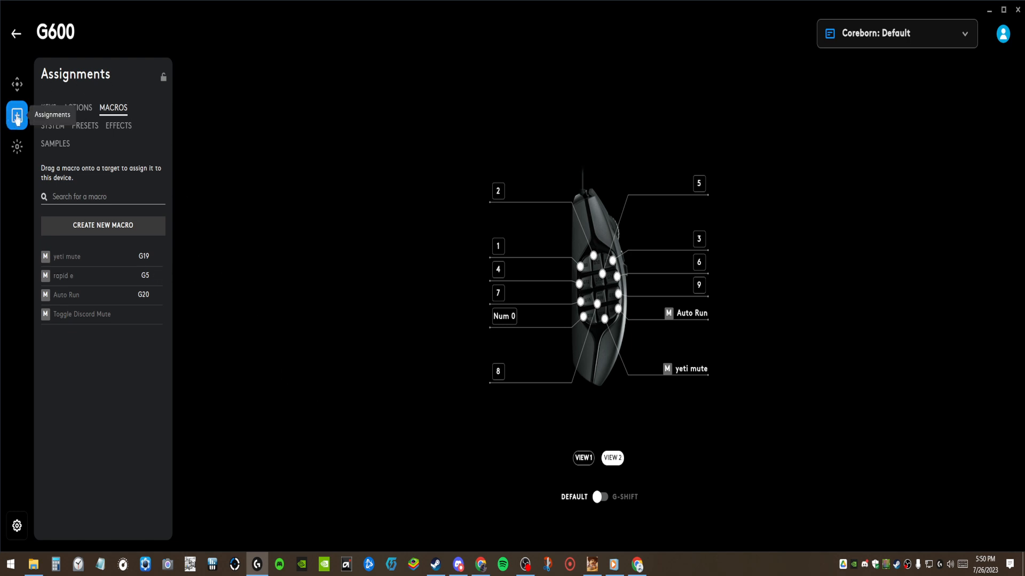
pyautogui.click(19, 122)
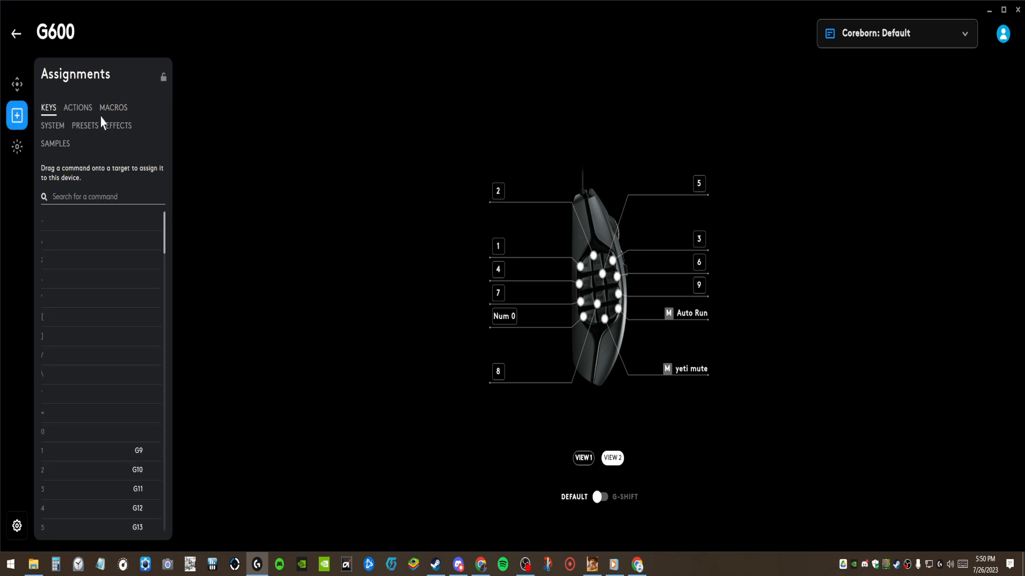
pyautogui.click(113, 110)
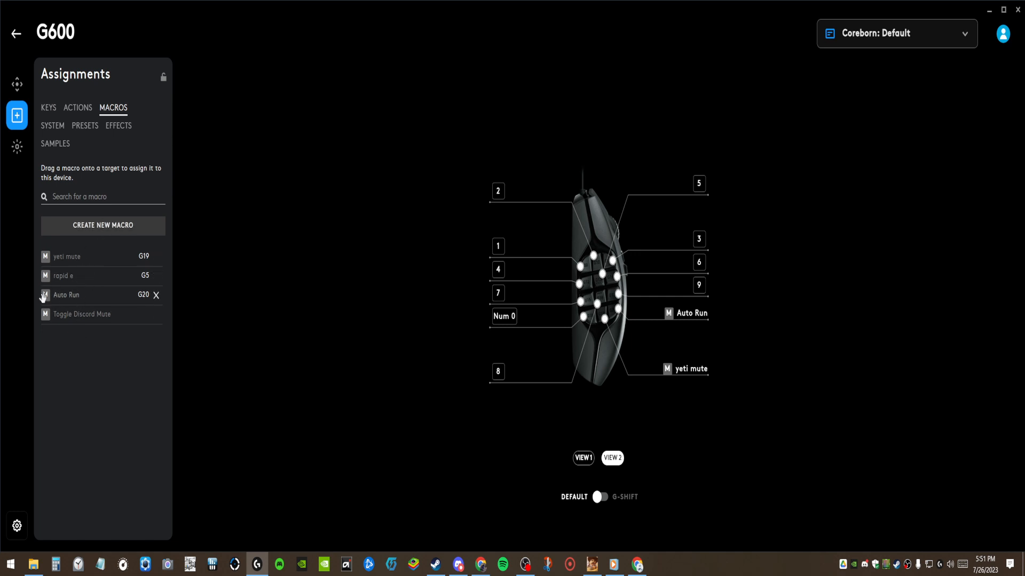
# - Open the Auto Run macro for editing
pyautogui.click(45, 302)
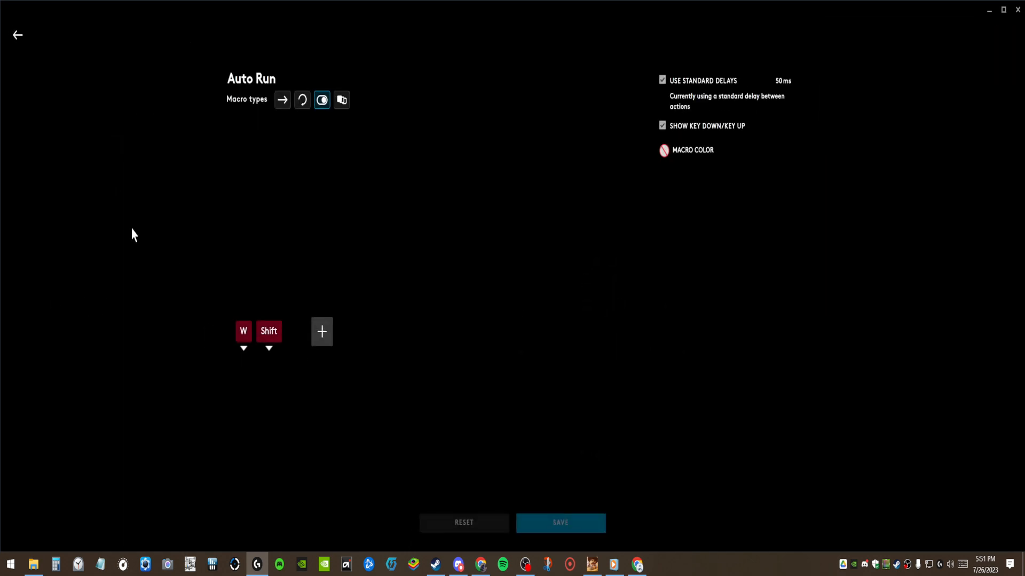
pyautogui.click(17, 36)
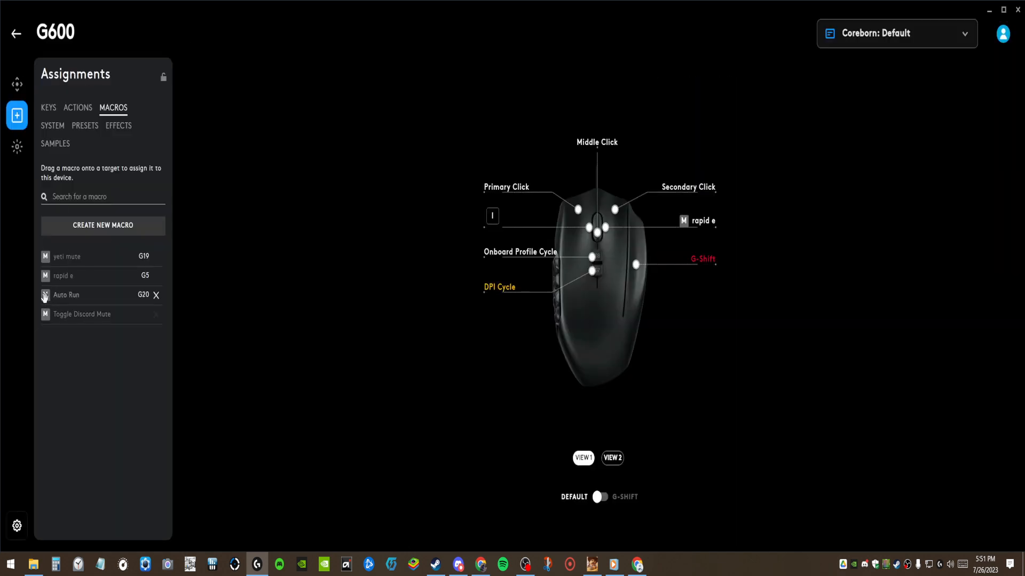
pyautogui.click(62, 299)
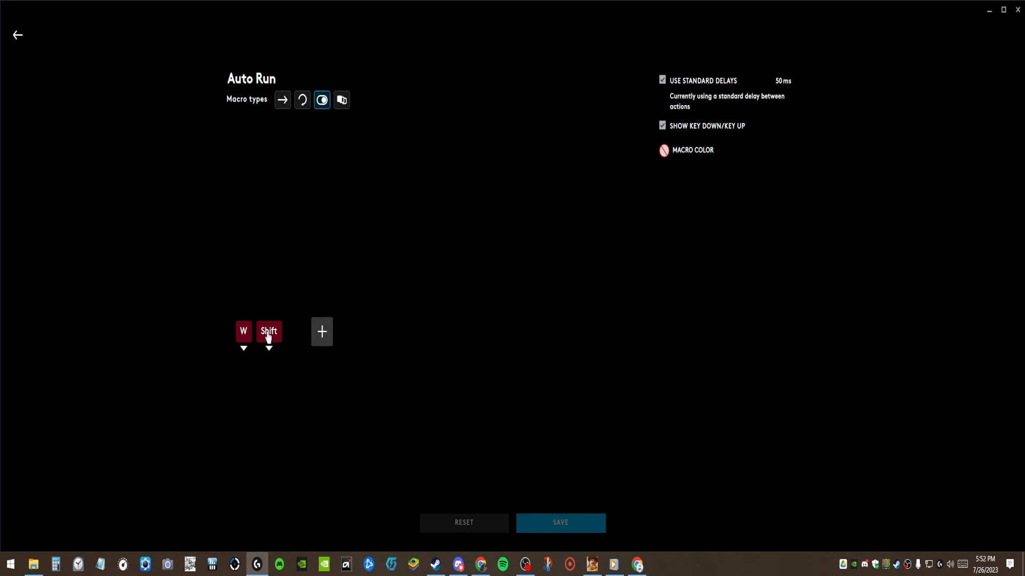
# - Record a Shift+W key combination at the end of the Auto Run macro
pyautogui.click(322, 333)
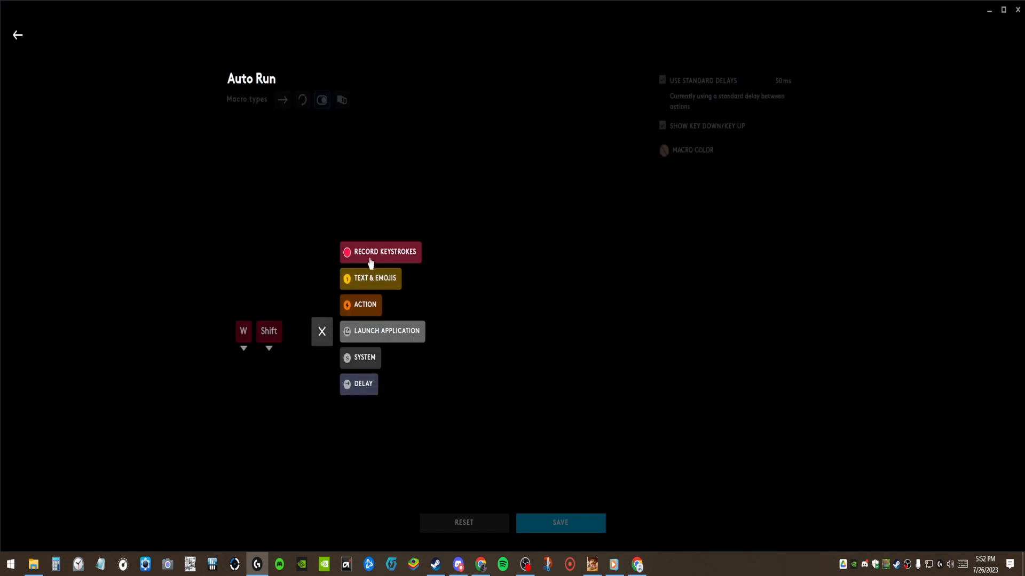
pyautogui.click(377, 255)
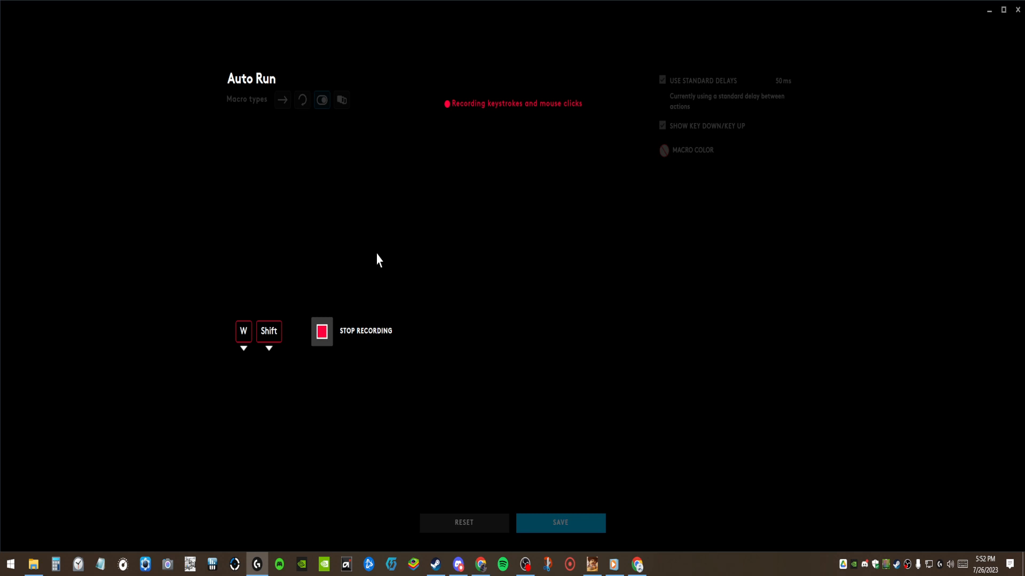
pyautogui.hotkey('shift', 'w')
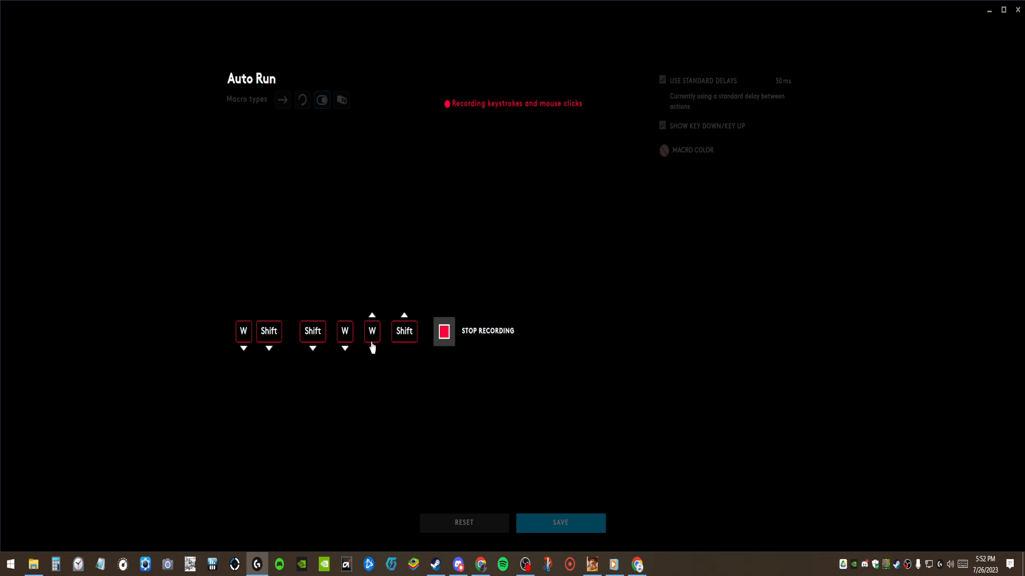
pyautogui.click(448, 342)
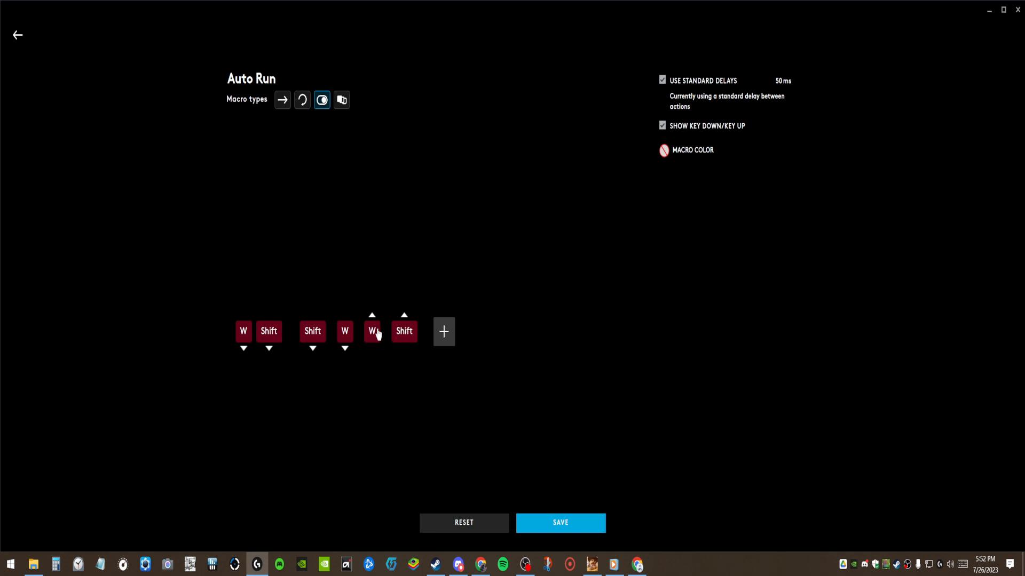
# - Delete the newly recorded Shift and W key-down and key-up events from the Auto Run macro
pyautogui.click(313, 339)
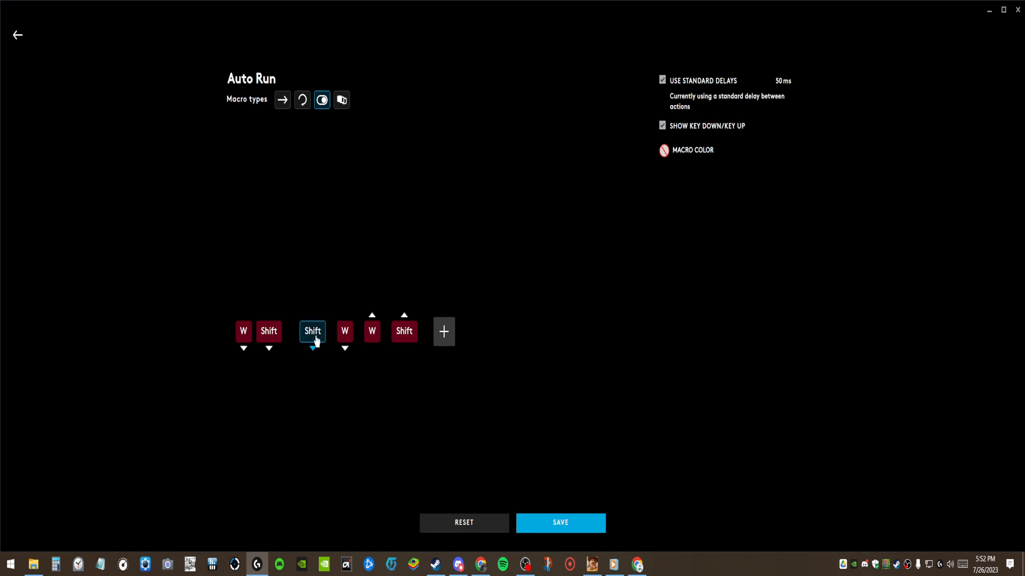
pyautogui.keyDown('shift'); pyautogui.click(412, 337); pyautogui.keyUp('shift')
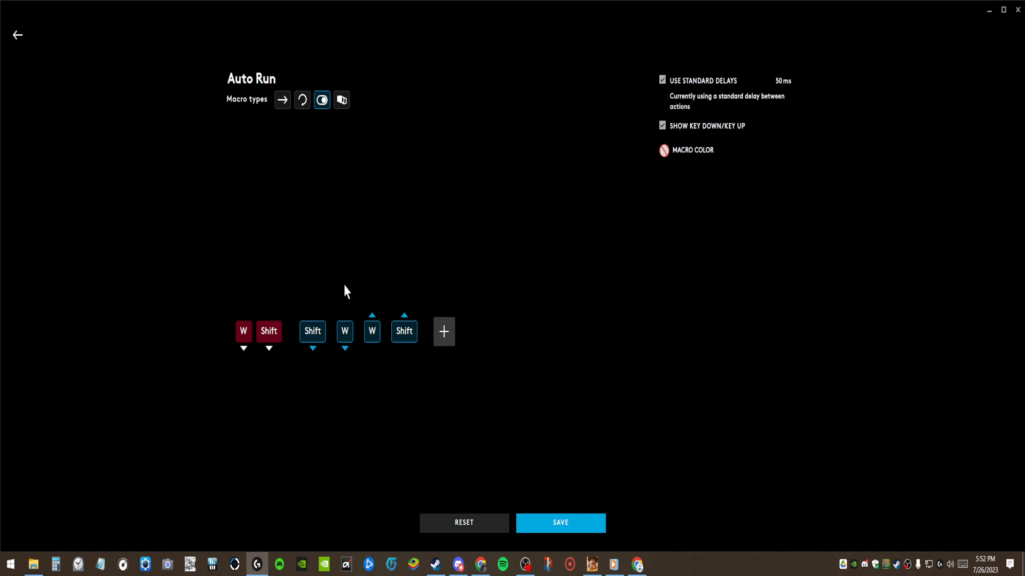
pyautogui.press('Delete')
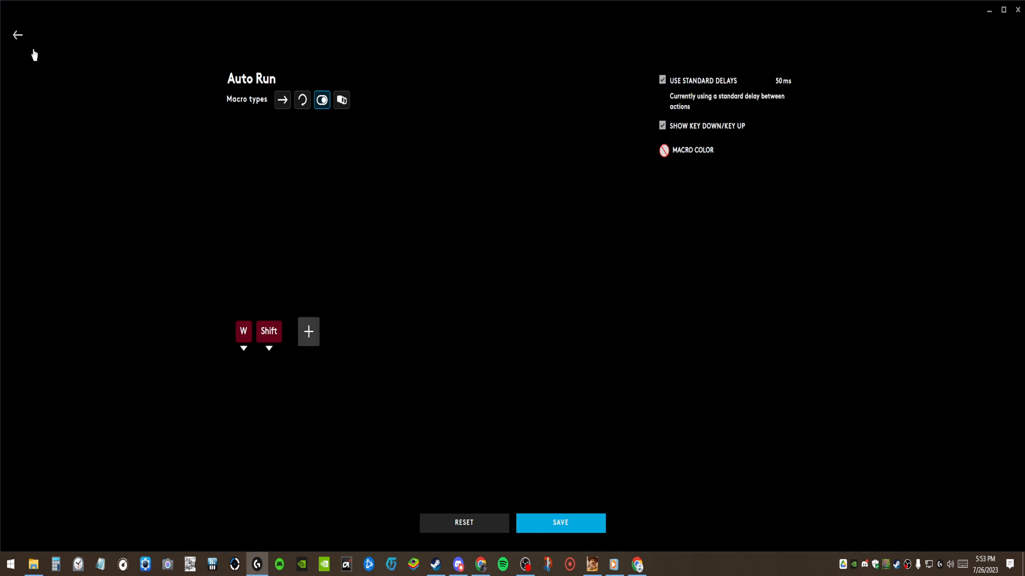
# - Leave the Auto Run macro and save its changes, accepting key-down events without matching key-ups
pyautogui.click(20, 38)
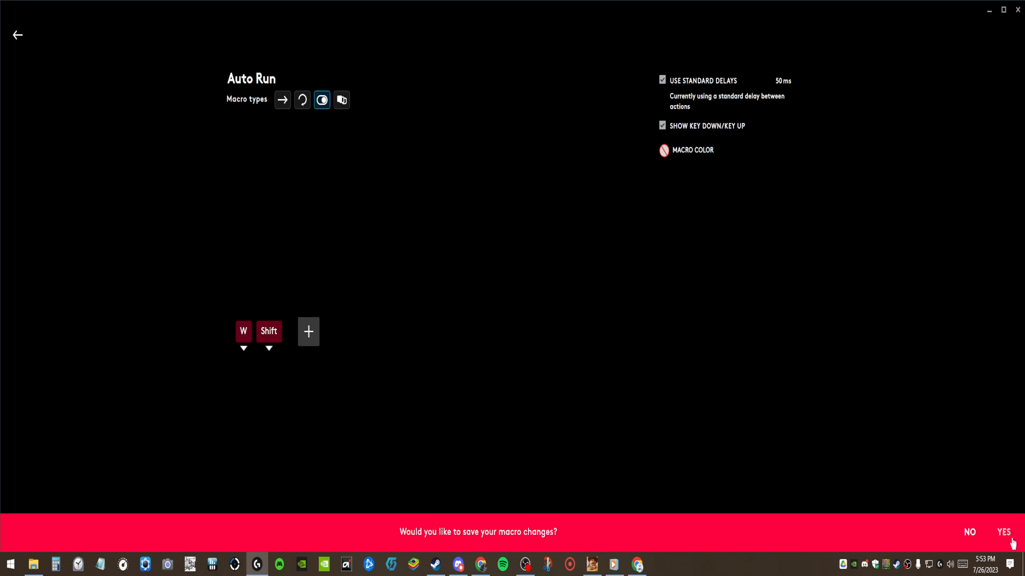
pyautogui.click(1011, 540)
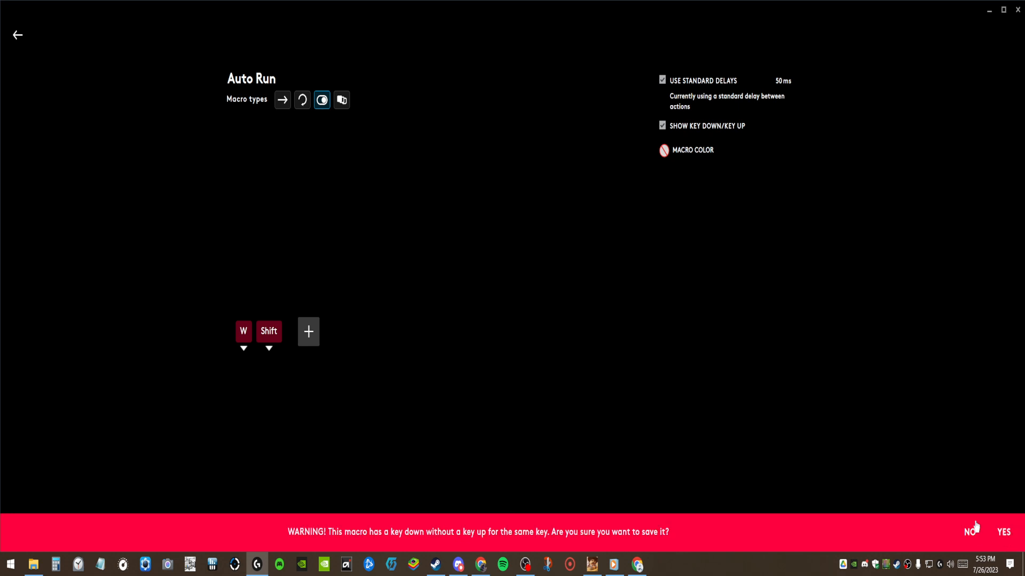
pyautogui.click(1012, 541)
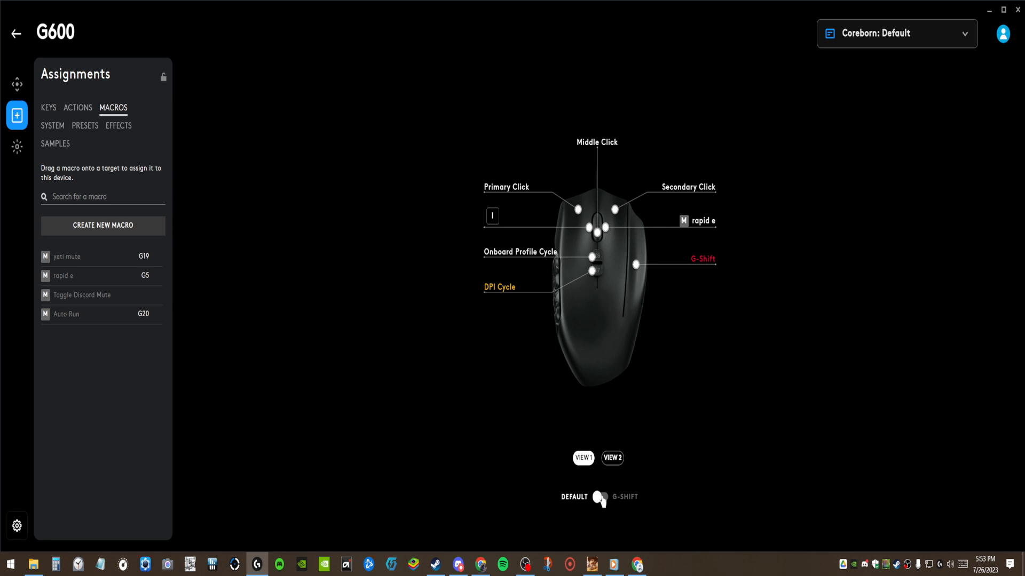
# - Check the G-Shift layer, return to the default layer and show the side-button assignments
pyautogui.click(601, 497)
pyautogui.click(600, 498)
pyautogui.click(612, 459)
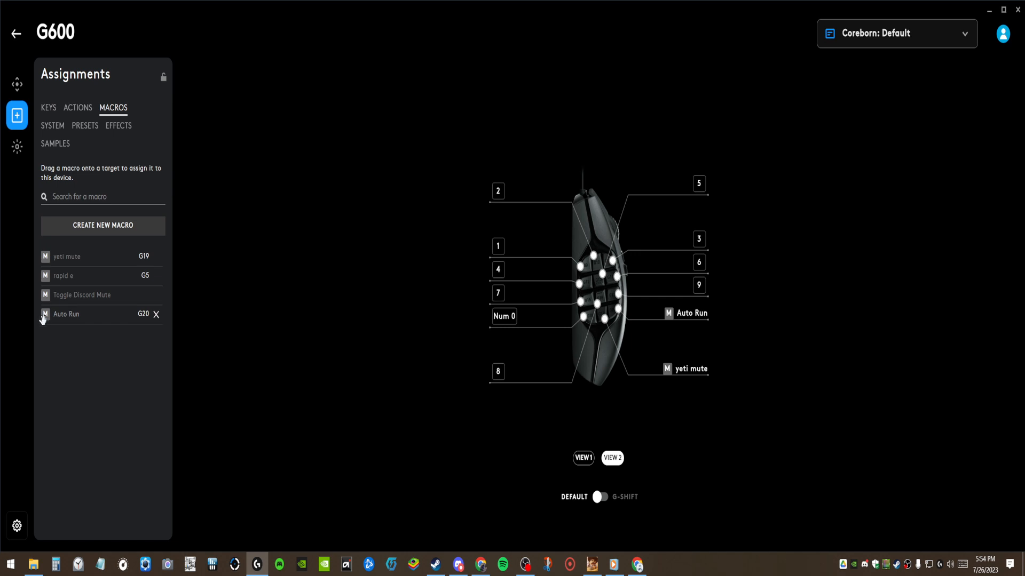
# - Try adding the Primary Click mouse system command to the yeti mute macro, and remove it again
pyautogui.click(45, 258)
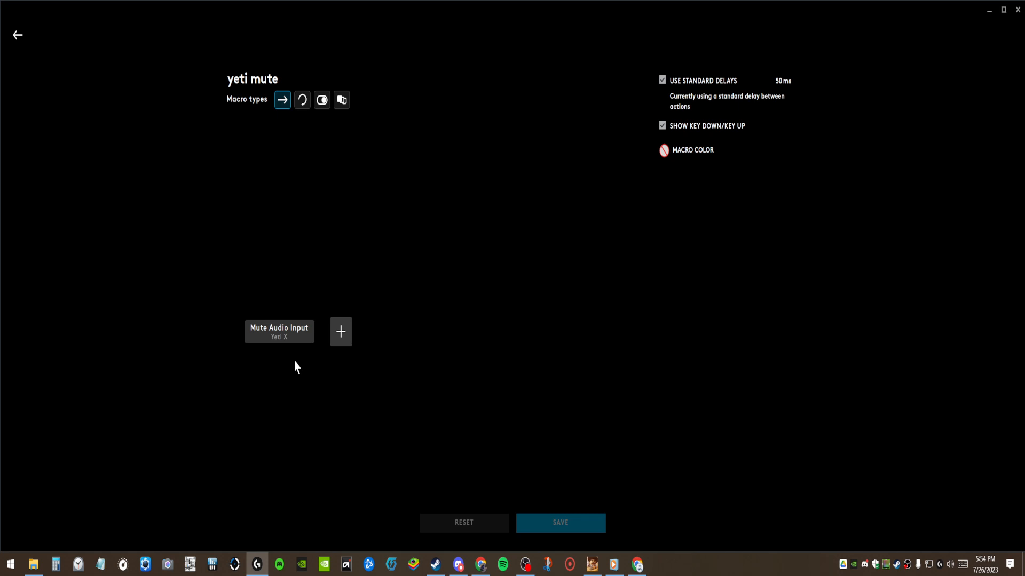
pyautogui.click(341, 336)
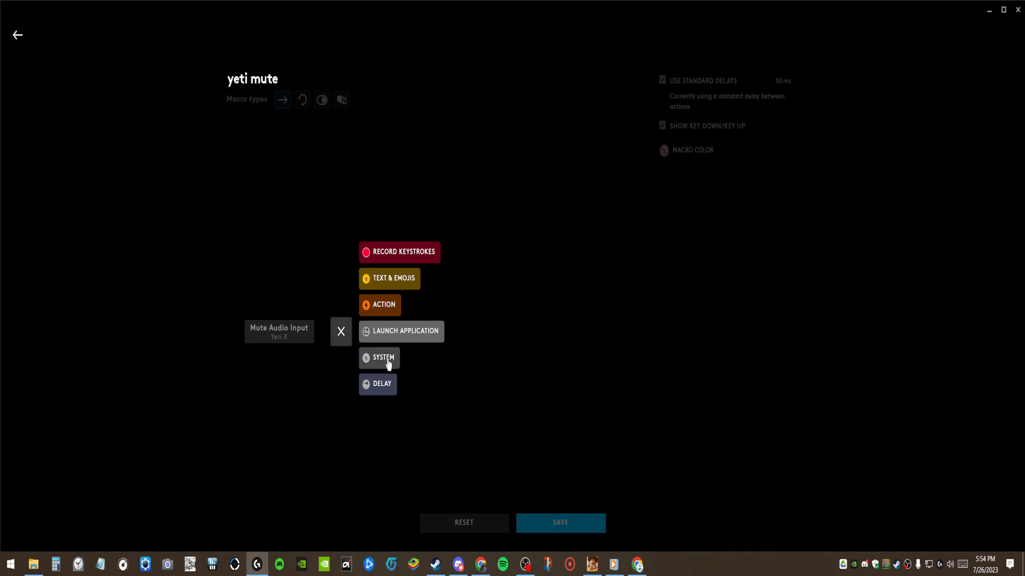
pyautogui.click(388, 365)
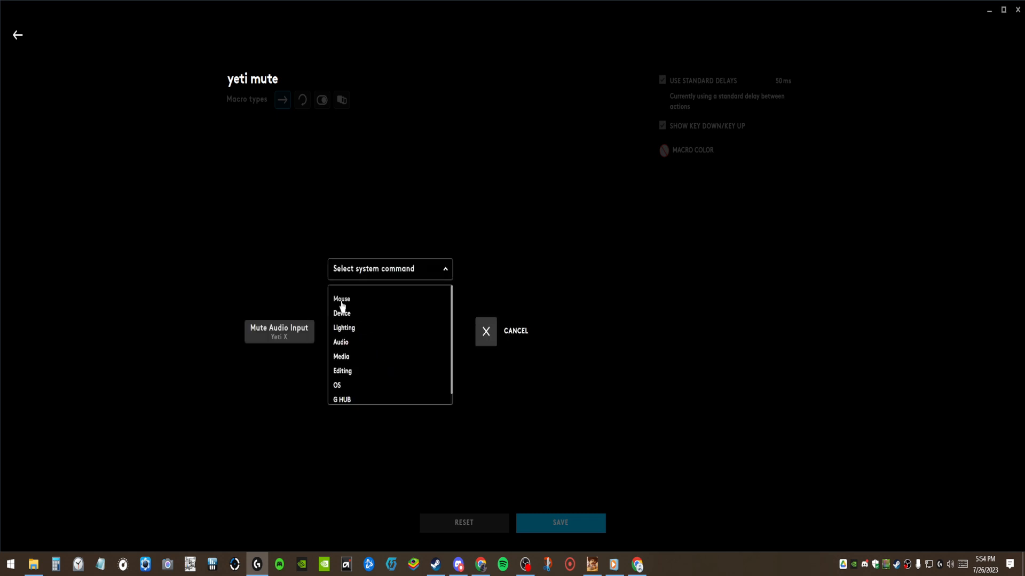
pyautogui.click(342, 301)
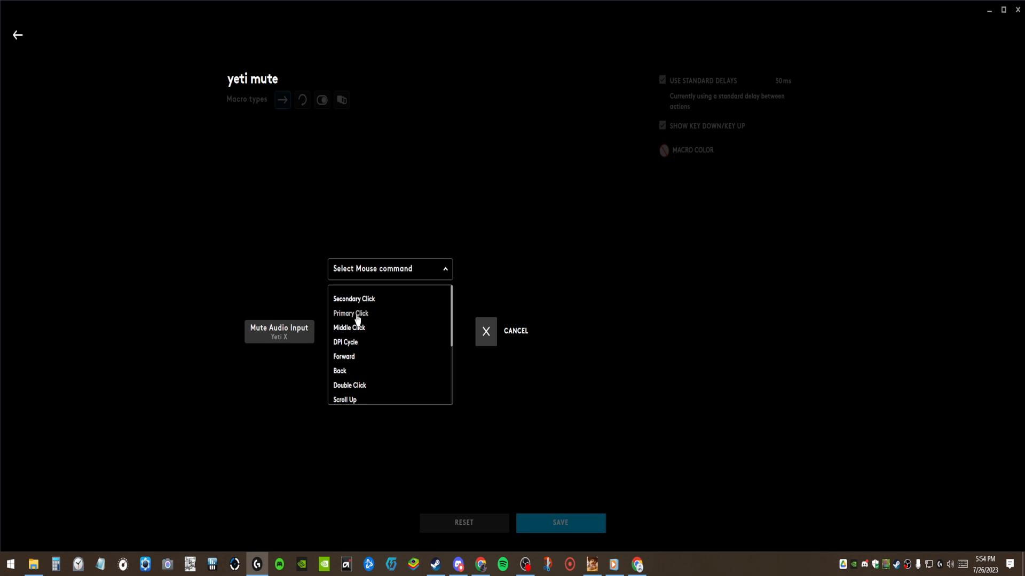
pyautogui.click(358, 315)
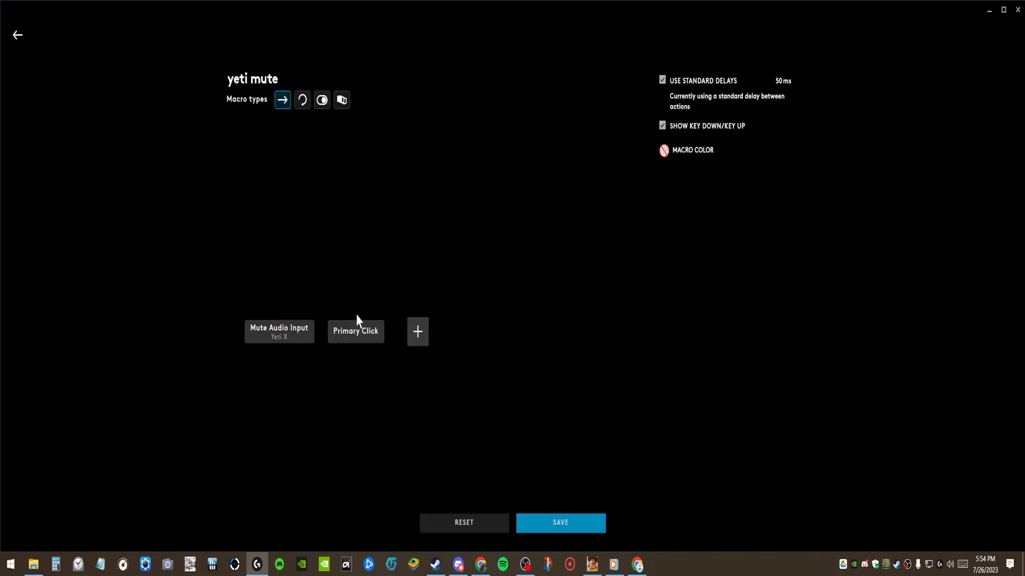
pyautogui.click(384, 333)
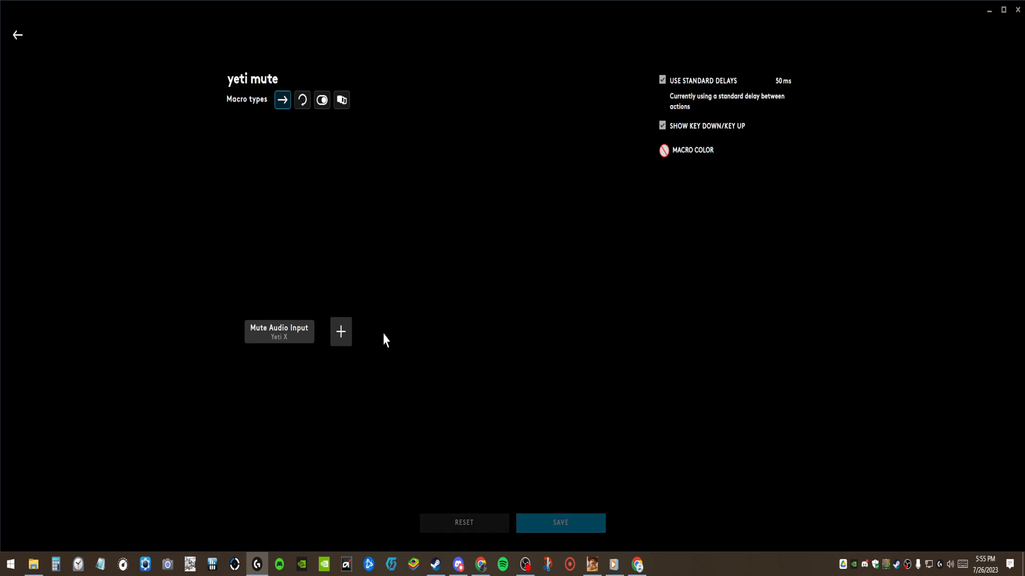
# - Check the Launch Application and Action integration options for a new yeti mute macro action, cancelling each one
pyautogui.click(341, 332)
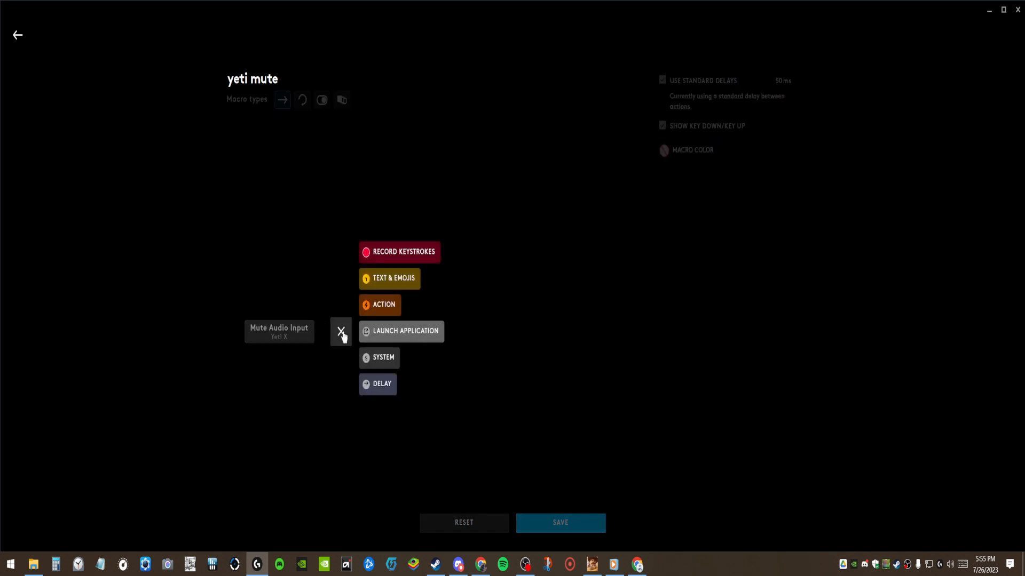
pyautogui.click(385, 334)
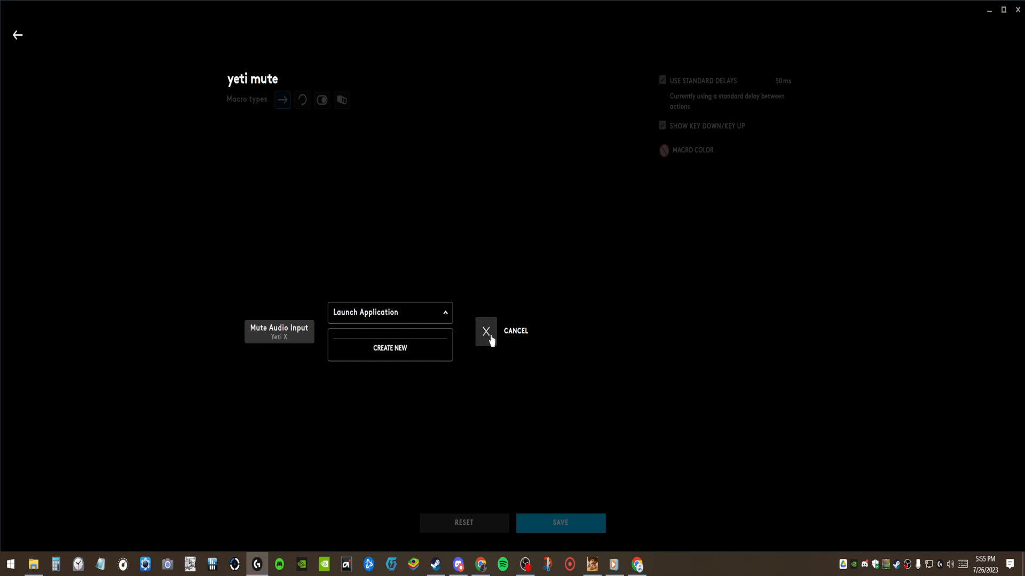
pyautogui.click(483, 336)
pyautogui.click(342, 334)
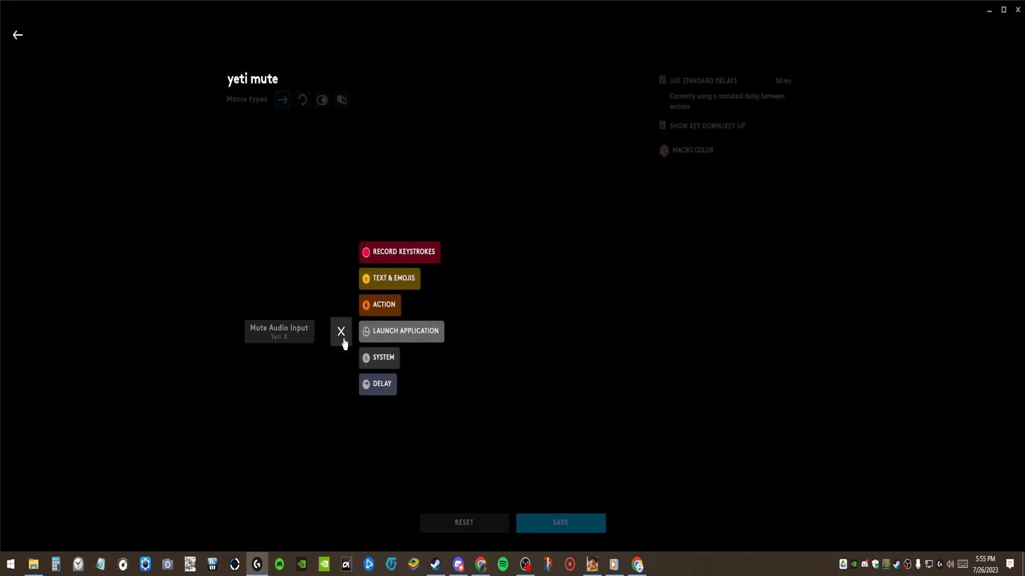
pyautogui.click(379, 306)
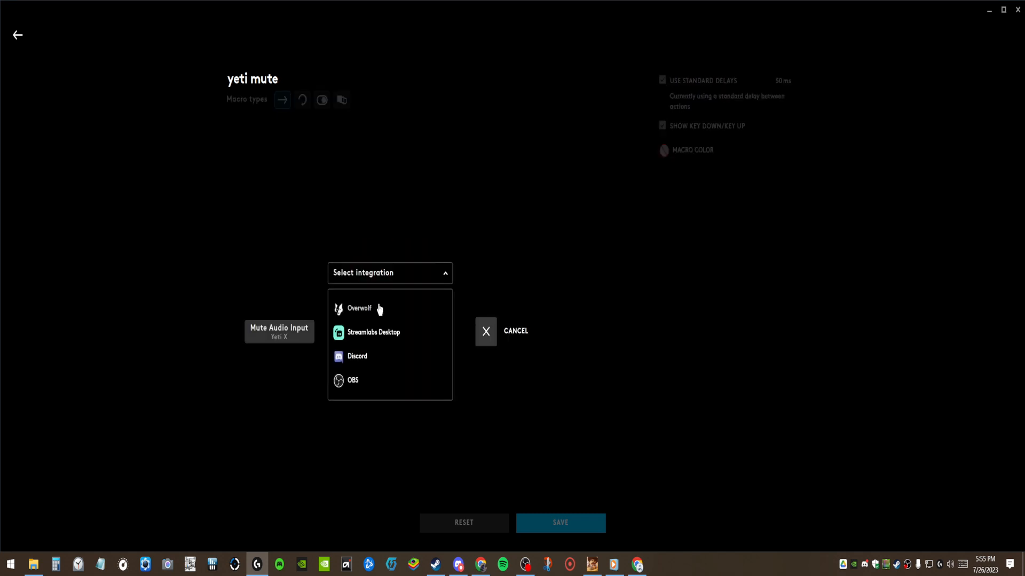
pyautogui.click(485, 337)
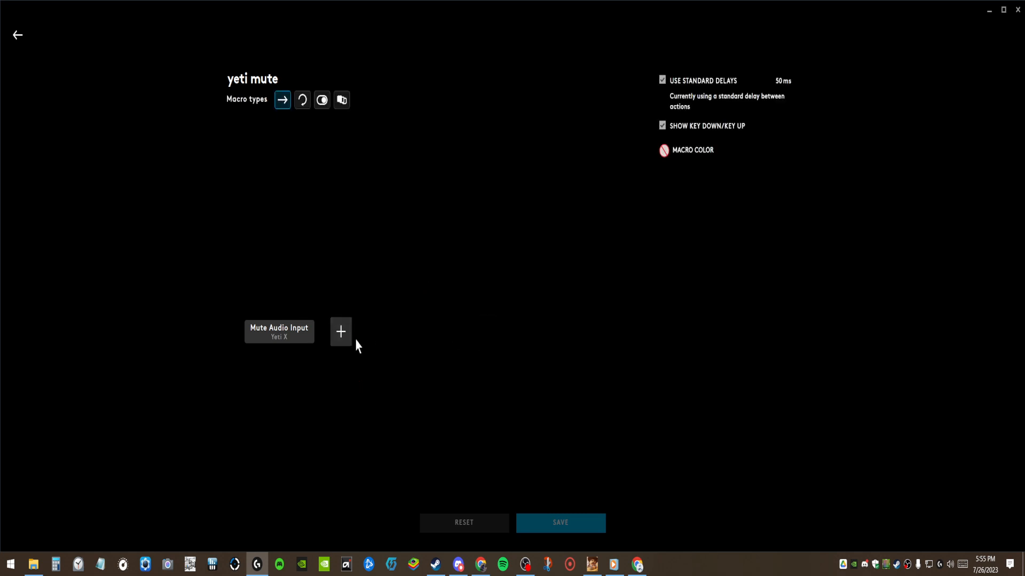
# - Try adding another Mute Audio Input system command to the yeti mute macro, cancelling at the choice of affected devices
pyautogui.click(343, 342)
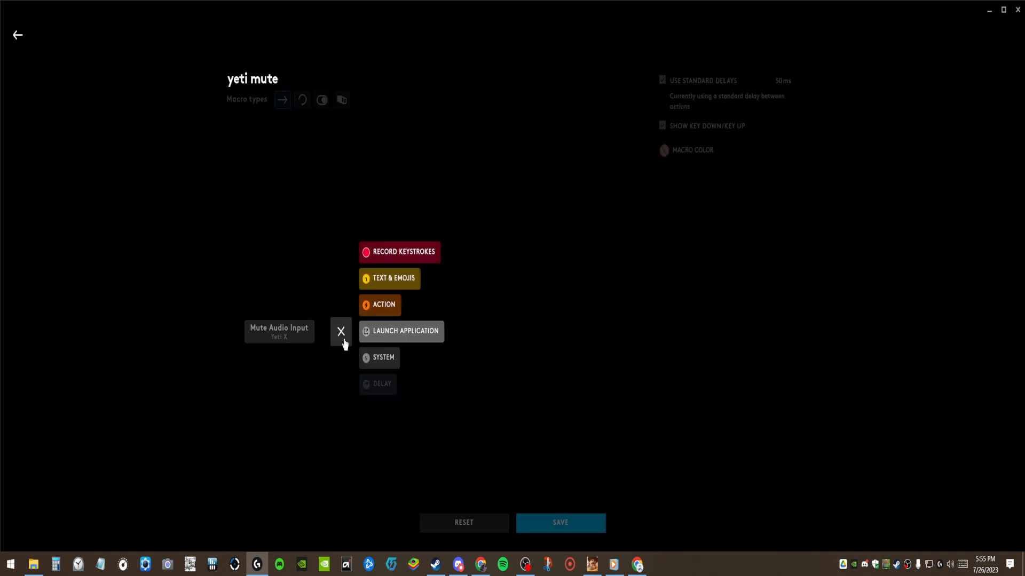
pyautogui.click(378, 360)
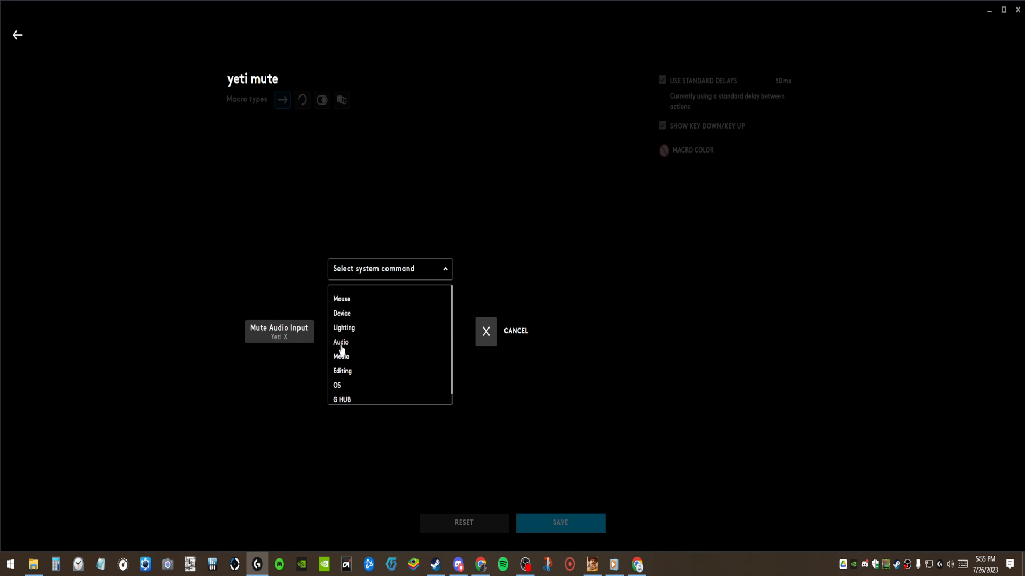
pyautogui.click(343, 349)
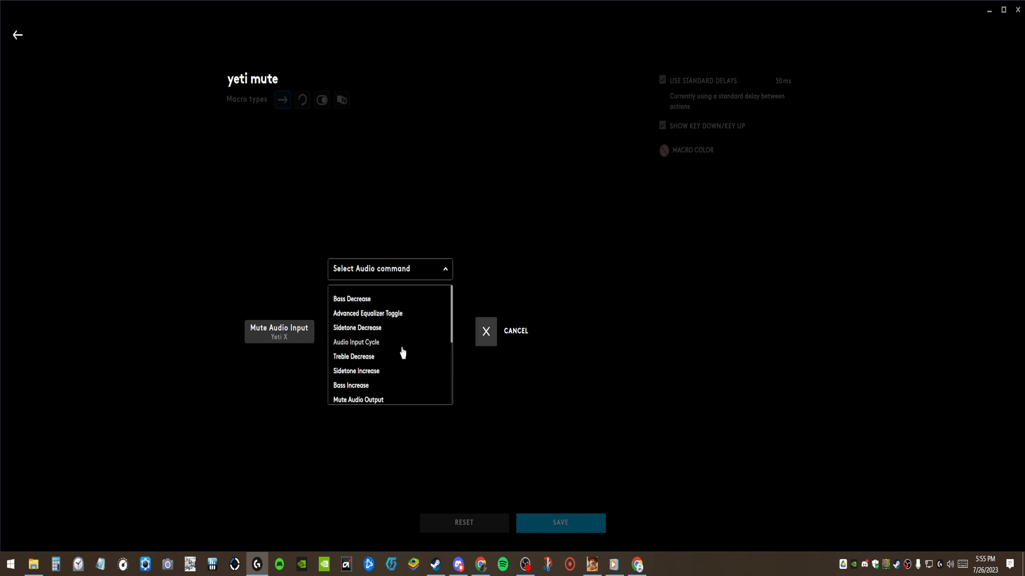
pyautogui.scroll(-2, 409, 351)
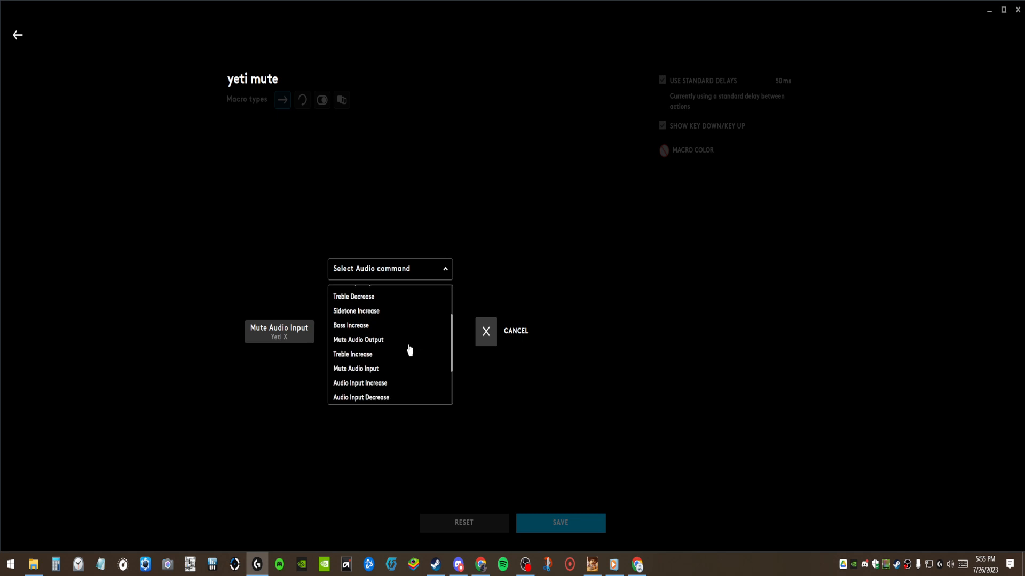
pyautogui.scroll(-2, 410, 350)
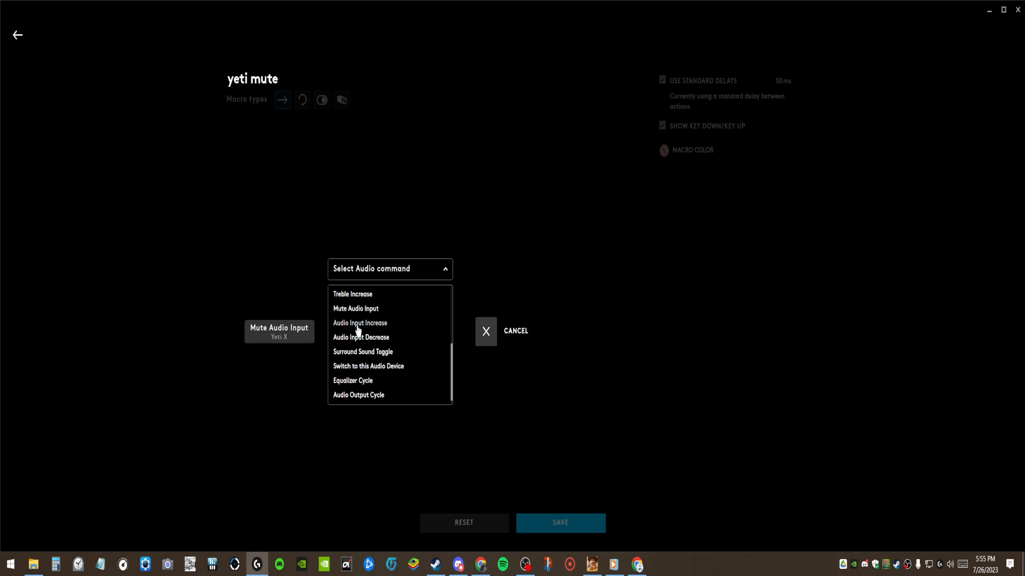
pyautogui.click(361, 309)
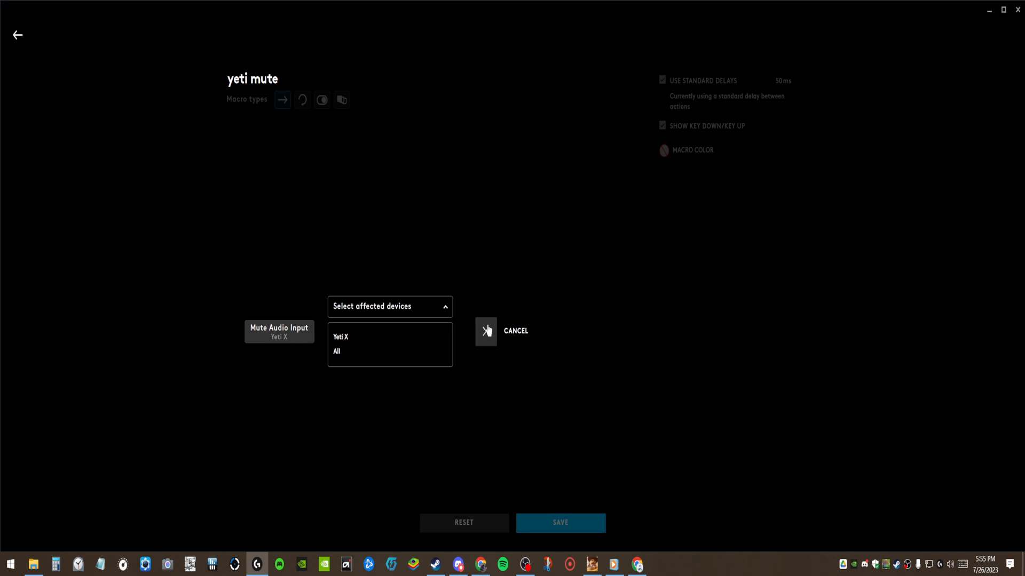
pyautogui.click(485, 331)
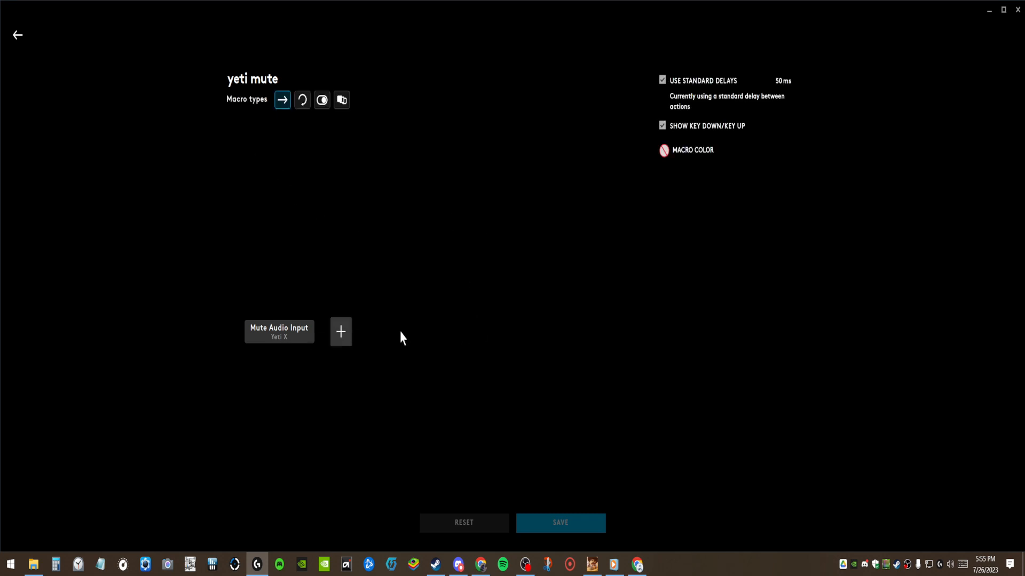
# - Look at the Audio system commands for the yeti mute macro without adding one, and return to the mouse assignments
pyautogui.click(342, 335)
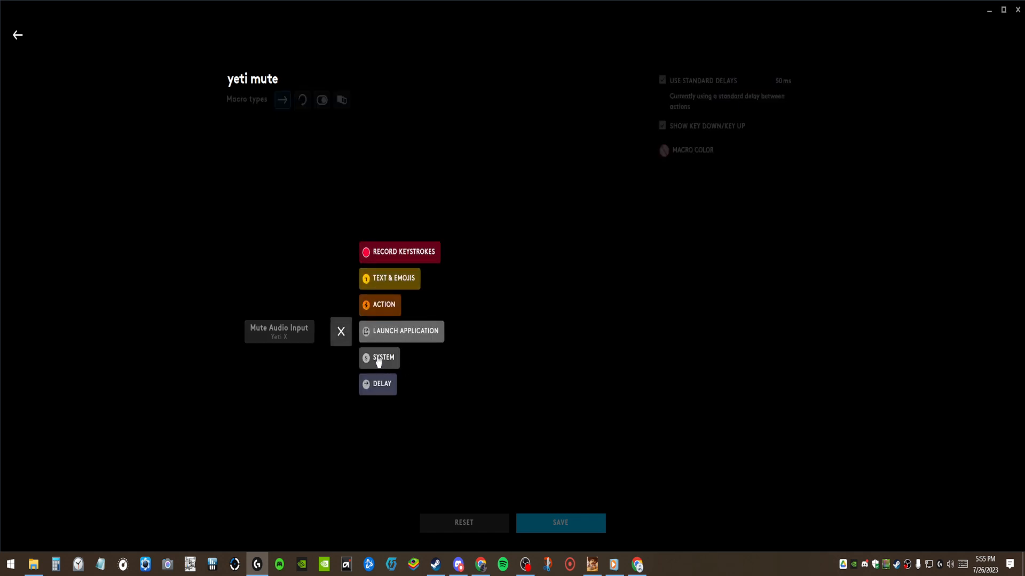
pyautogui.click(378, 361)
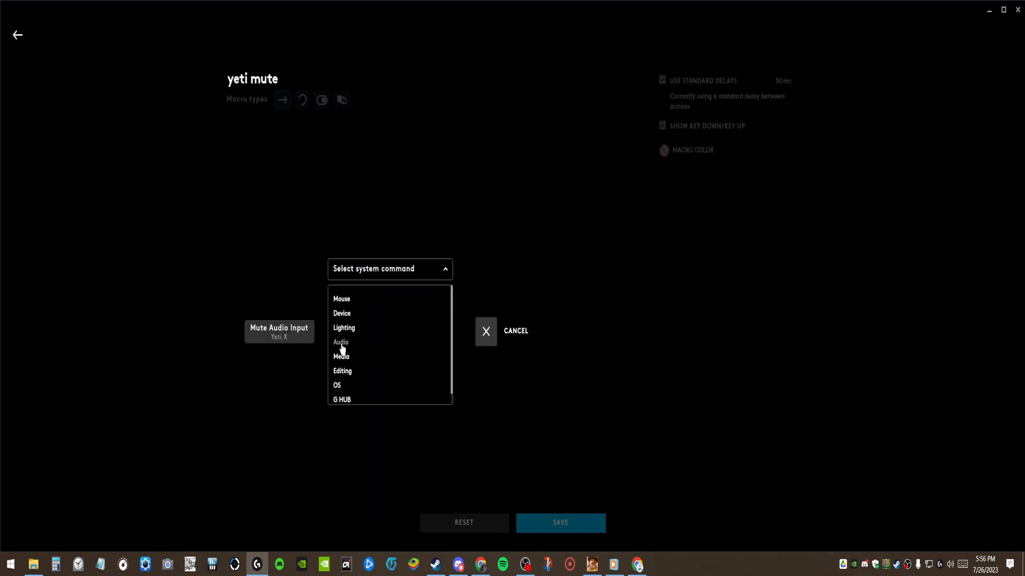
pyautogui.click(341, 346)
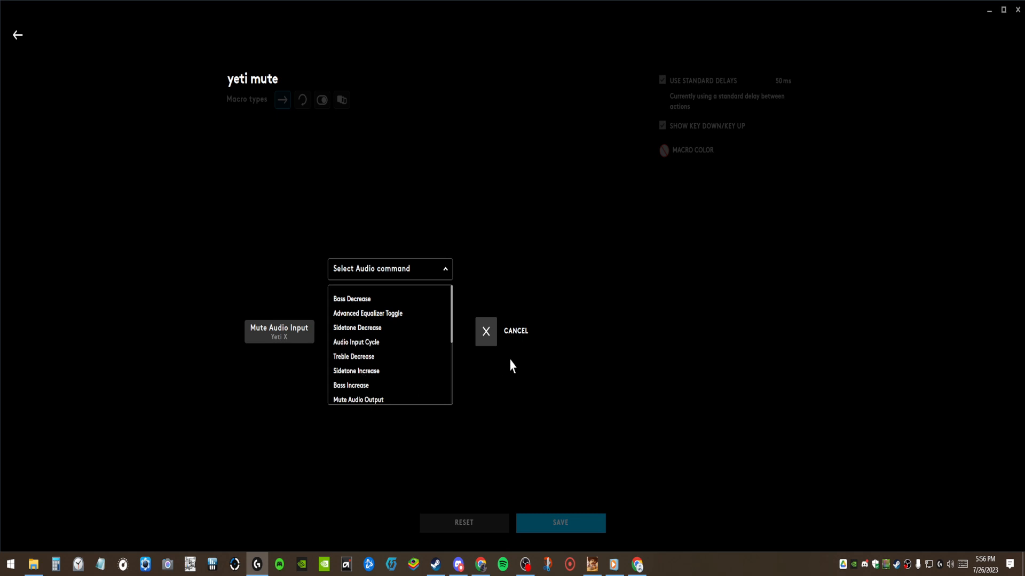
pyautogui.click(490, 338)
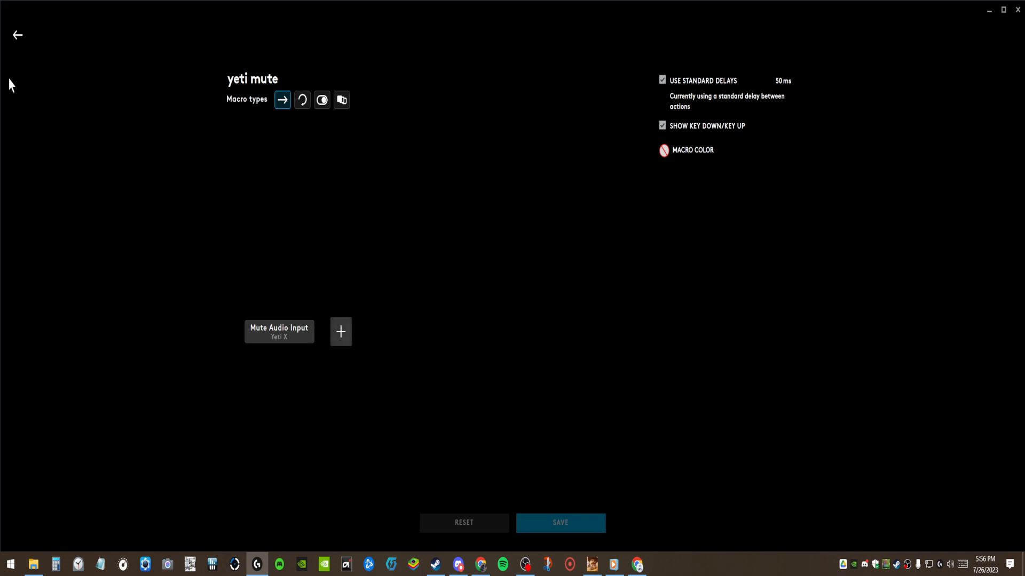
pyautogui.click(18, 36)
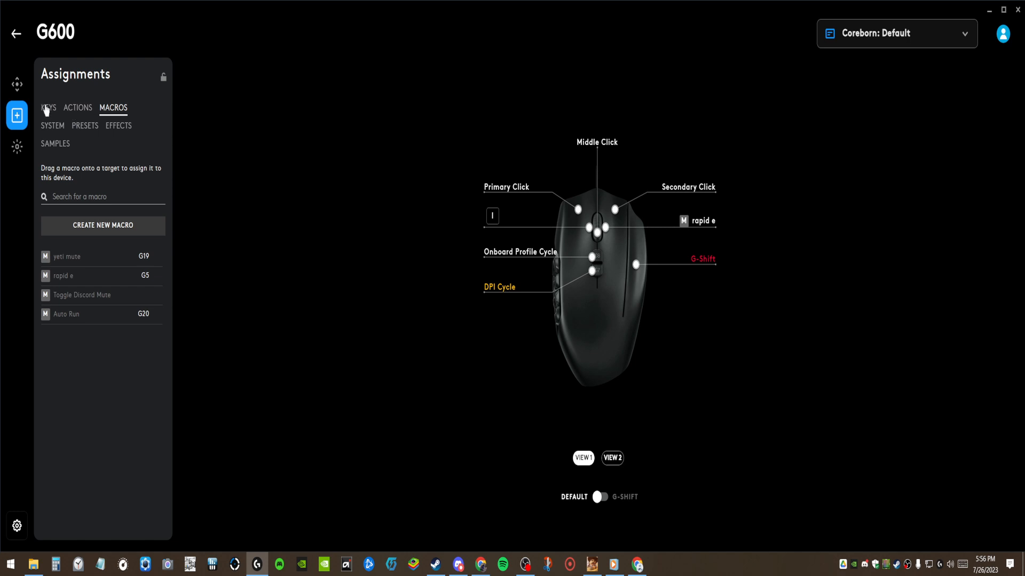
# - Look through the Keys, Actions and System assignments, examining the system controls down to the Audio and Media groups
pyautogui.click(47, 109)
pyautogui.click(78, 107)
pyautogui.click(55, 128)
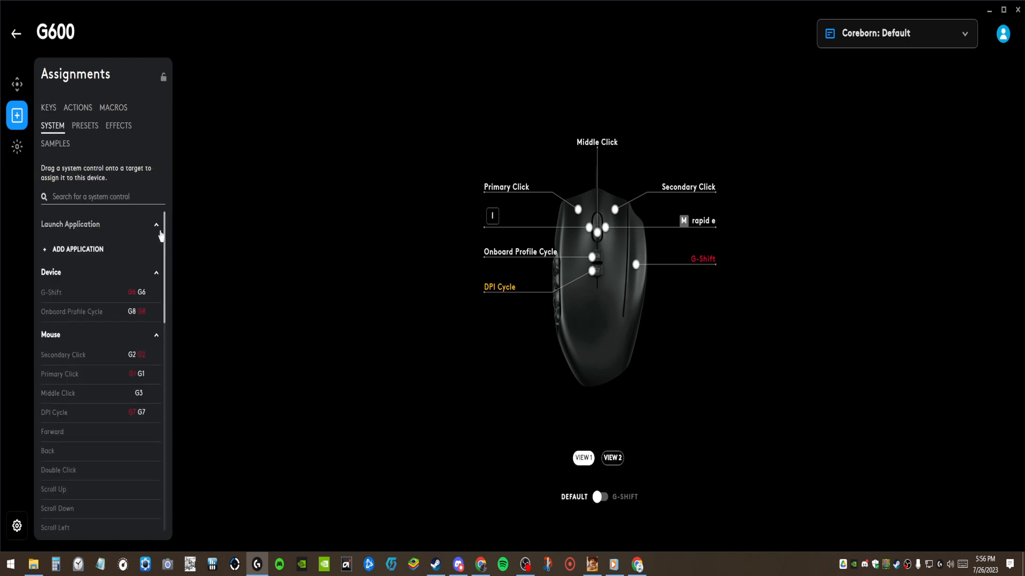
pyautogui.scroll(-6, 138, 291)
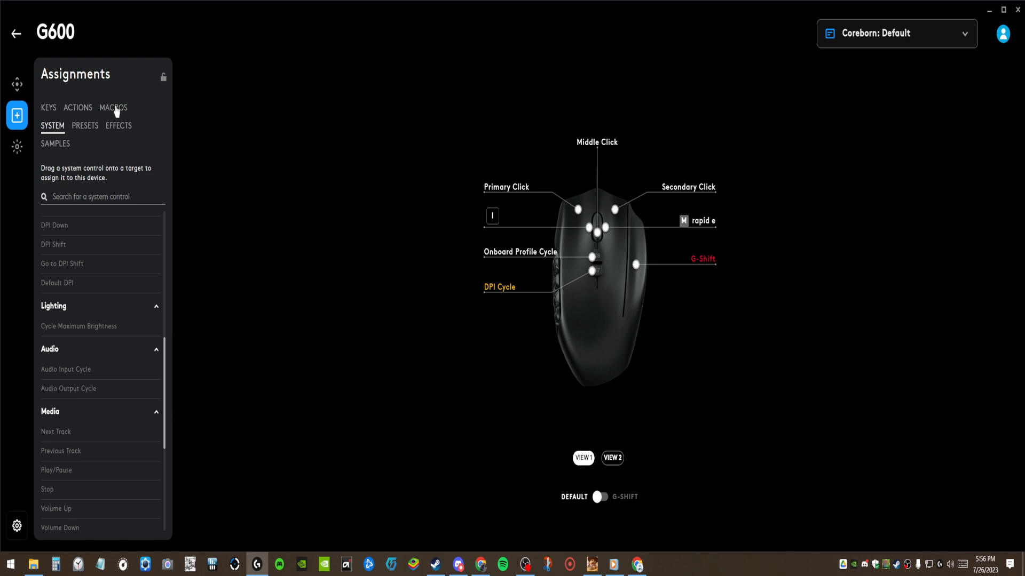
# - Browse the list of game and desktop profiles, and close it keeping the Coreborn: Default profile
pyautogui.click(963, 37)
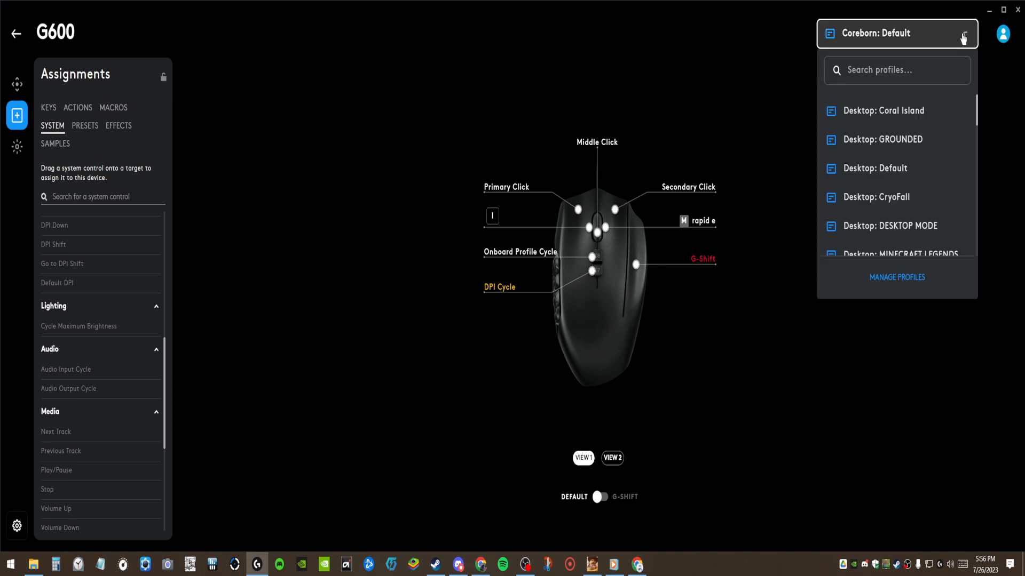
pyautogui.scroll(-4, 935, 171)
pyautogui.scroll(2, 935, 171)
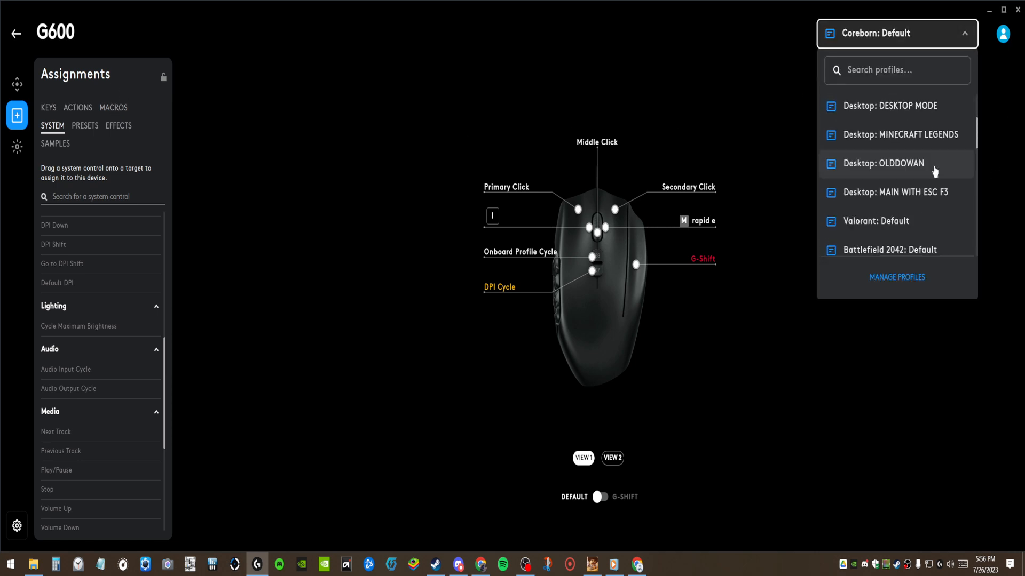
pyautogui.scroll(2, 939, 160)
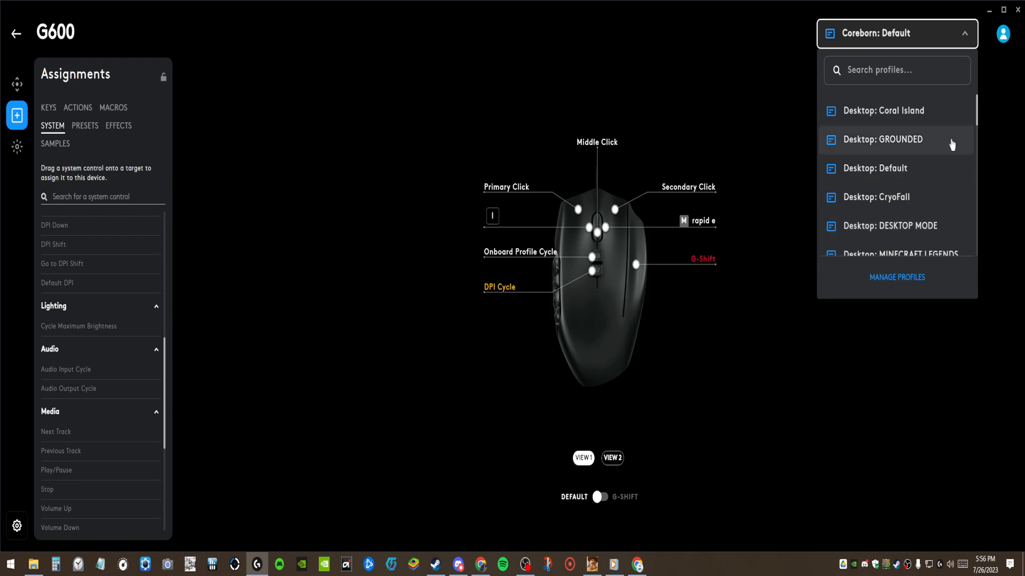
pyautogui.scroll(-2, 950, 147)
pyautogui.scroll(-4, 950, 145)
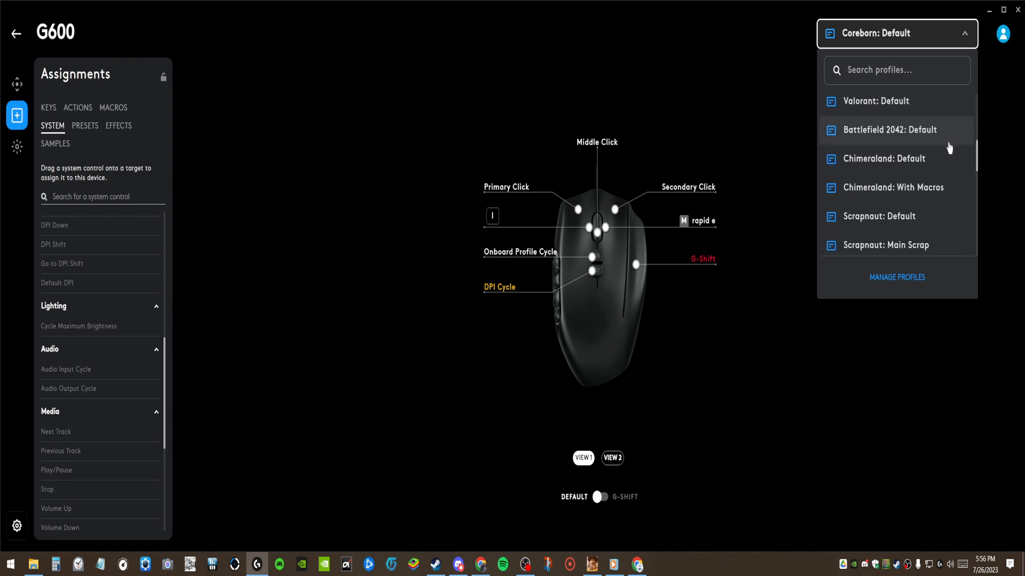
pyautogui.scroll(-6, 949, 149)
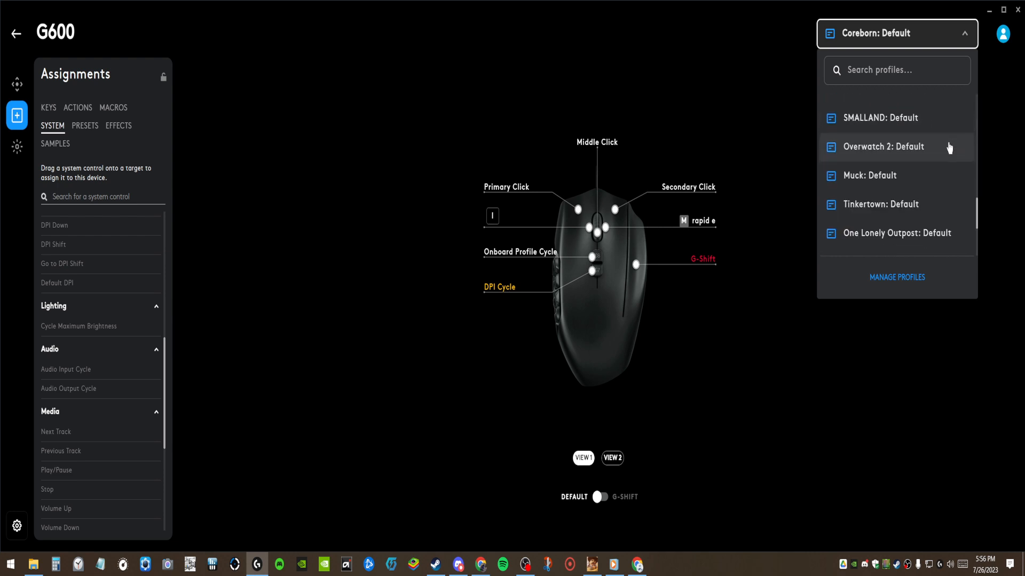
pyautogui.scroll(2, 944, 149)
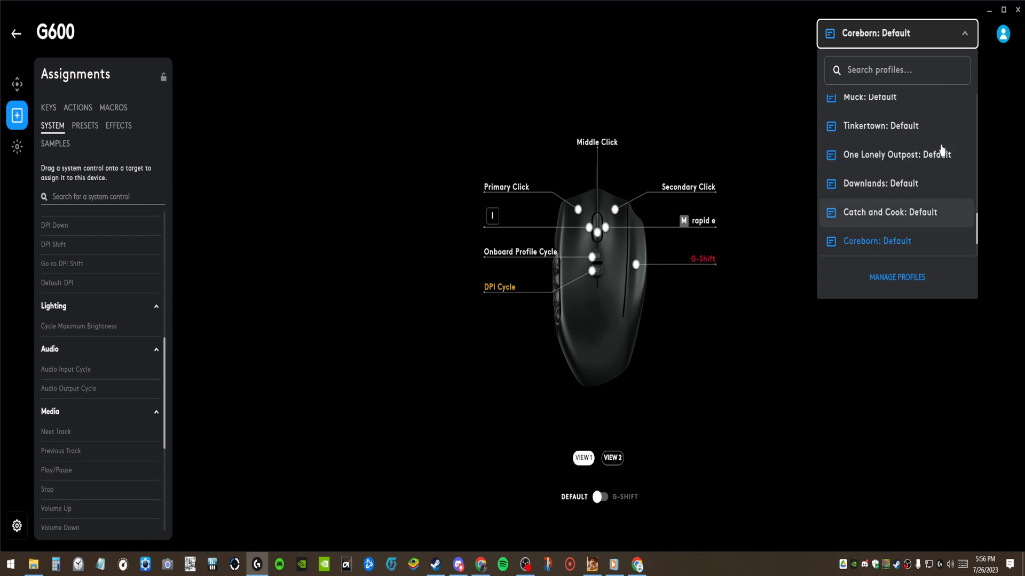
pyautogui.scroll(8, 942, 149)
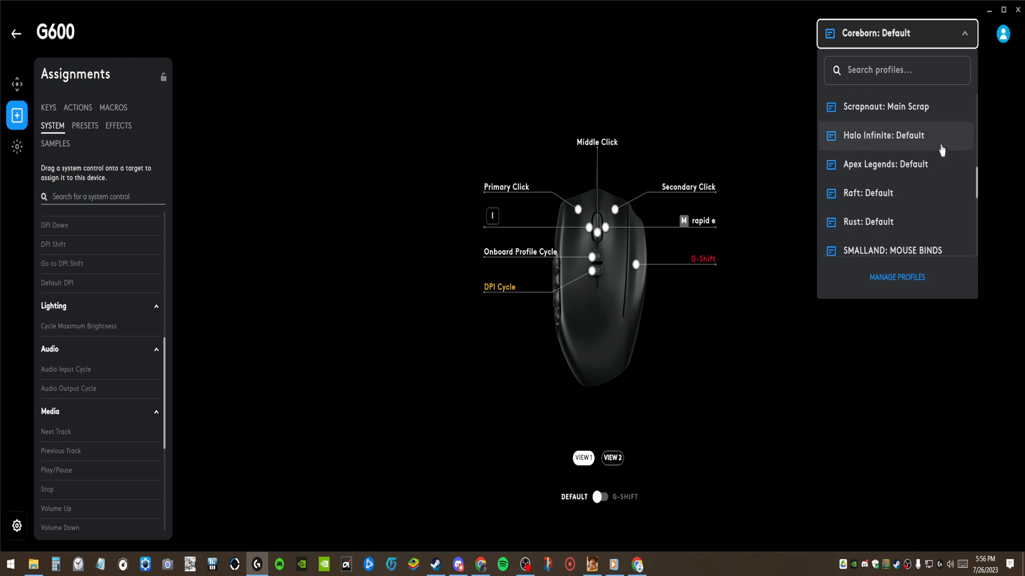
pyautogui.scroll(8, 942, 149)
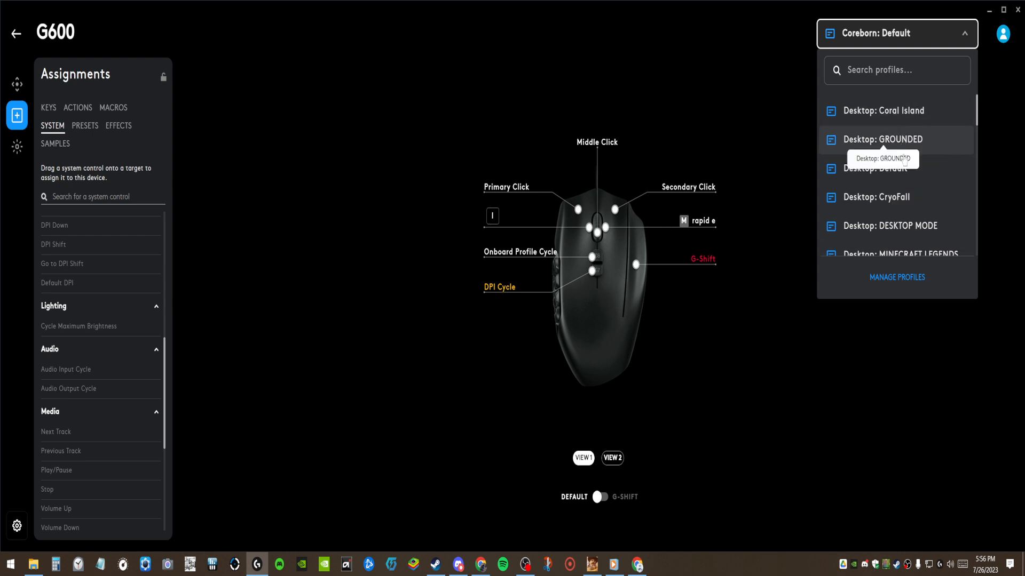
pyautogui.scroll(-5, 913, 216)
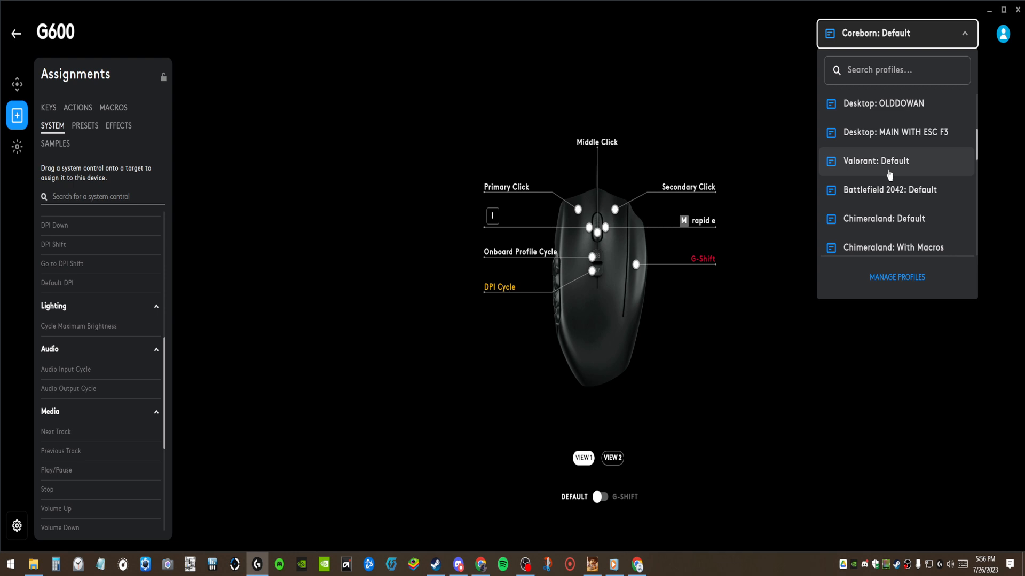
pyautogui.scroll(-8, 888, 175)
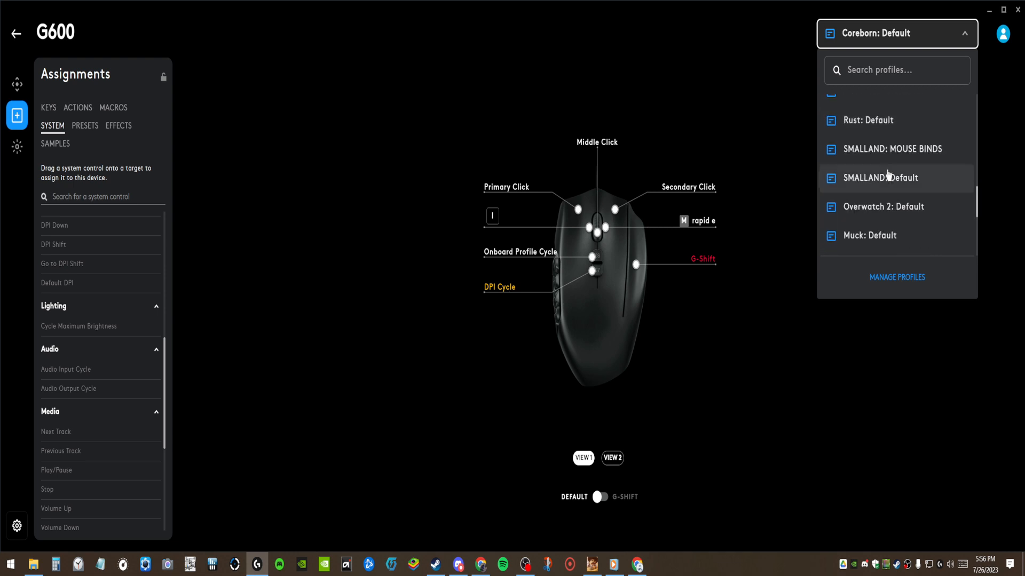
pyautogui.click(332, 233)
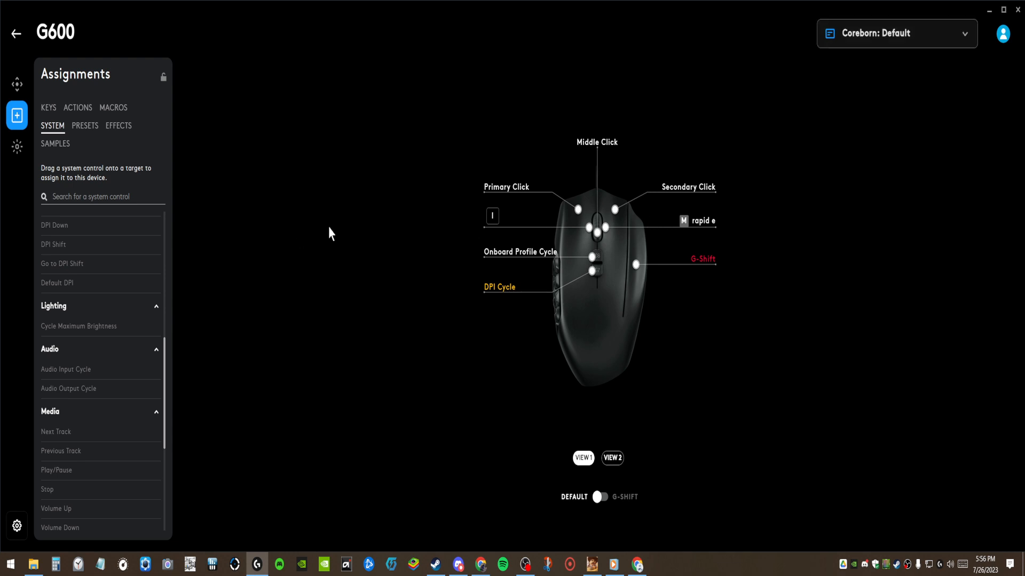
# - Create a new macro named "Auto cooker" with the Toggle macro type
pyautogui.click(116, 108)
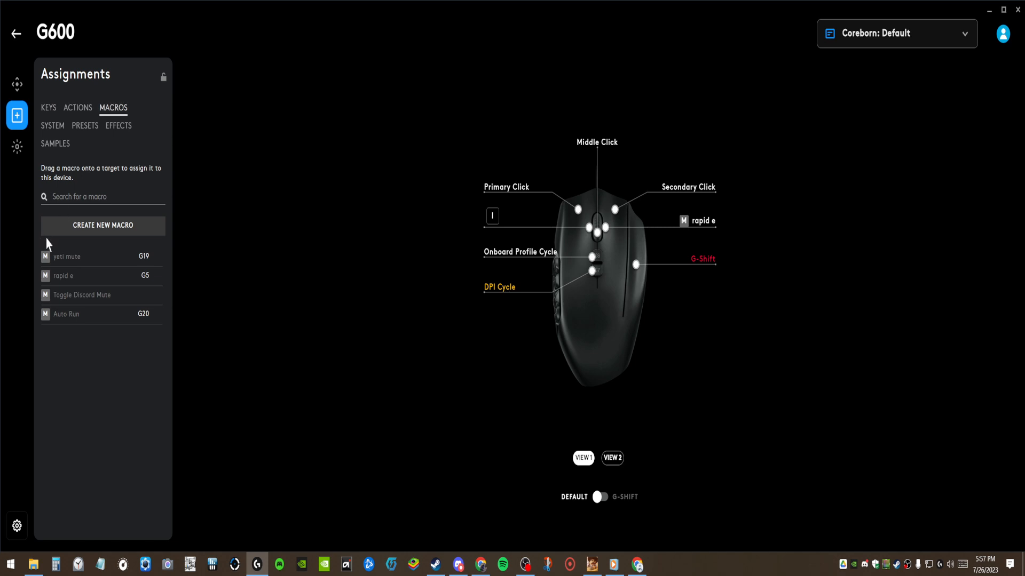
pyautogui.click(80, 230)
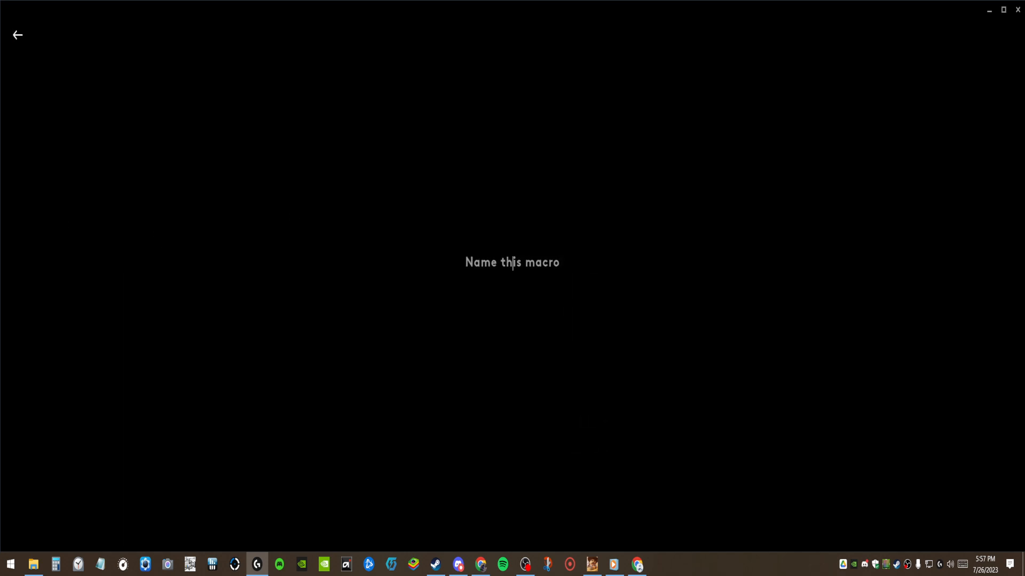
pyautogui.write('Auto ')
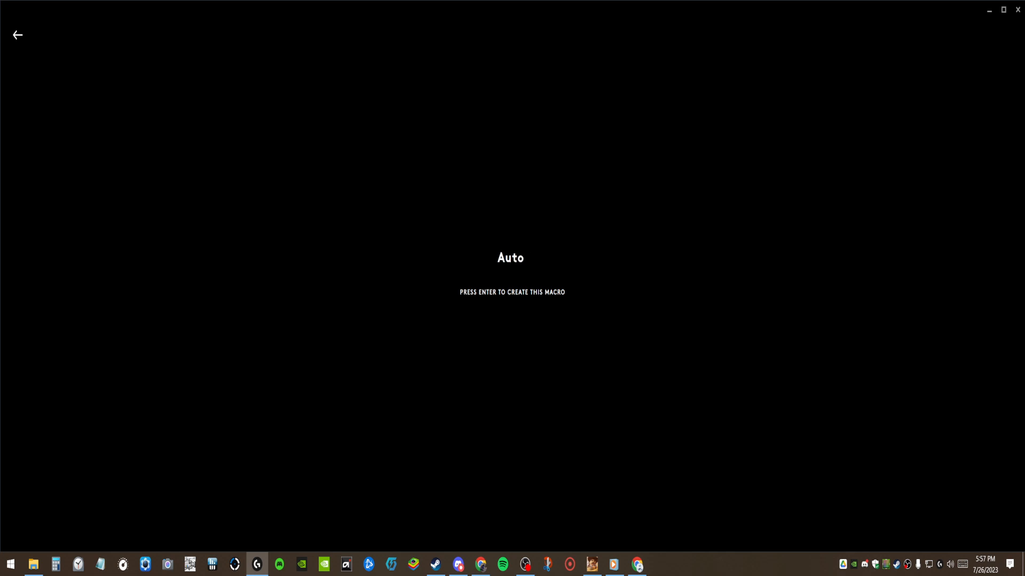
pyautogui.write('cooker')
pyautogui.press('Return')
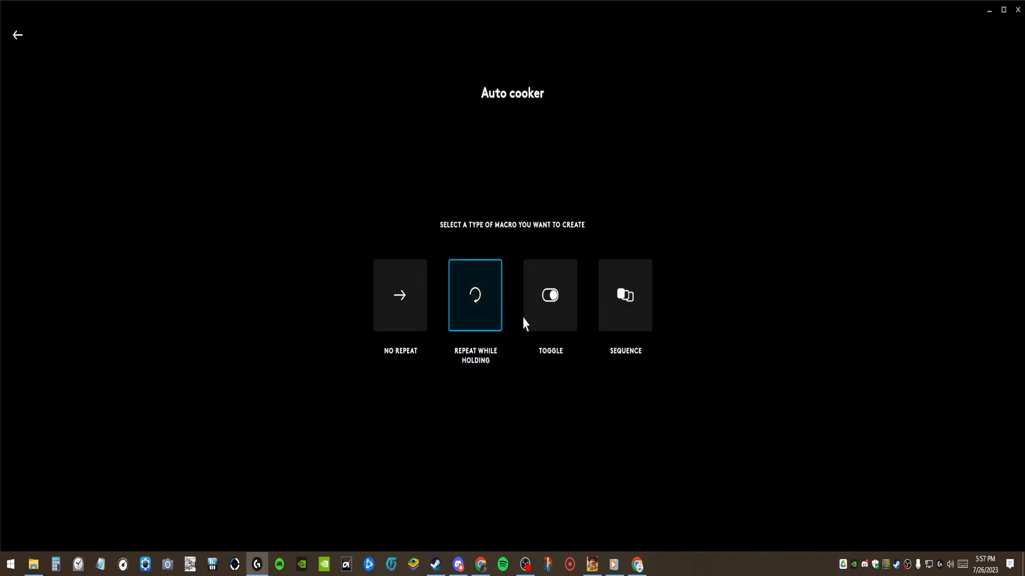
pyautogui.click(551, 312)
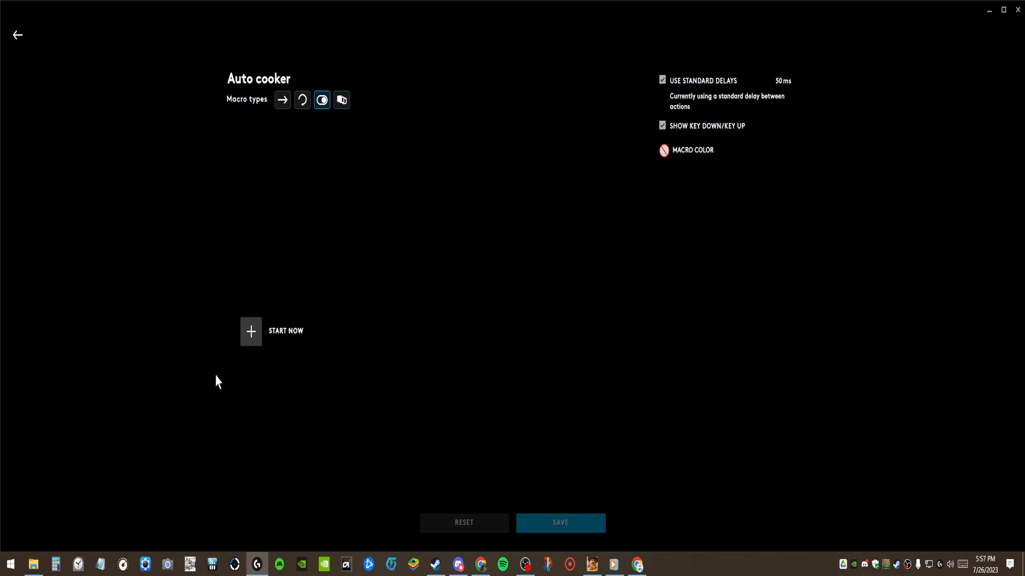
# - Record two consecutive E keystrokes as the action sequence of the Auto cooker macro
pyautogui.click(250, 340)
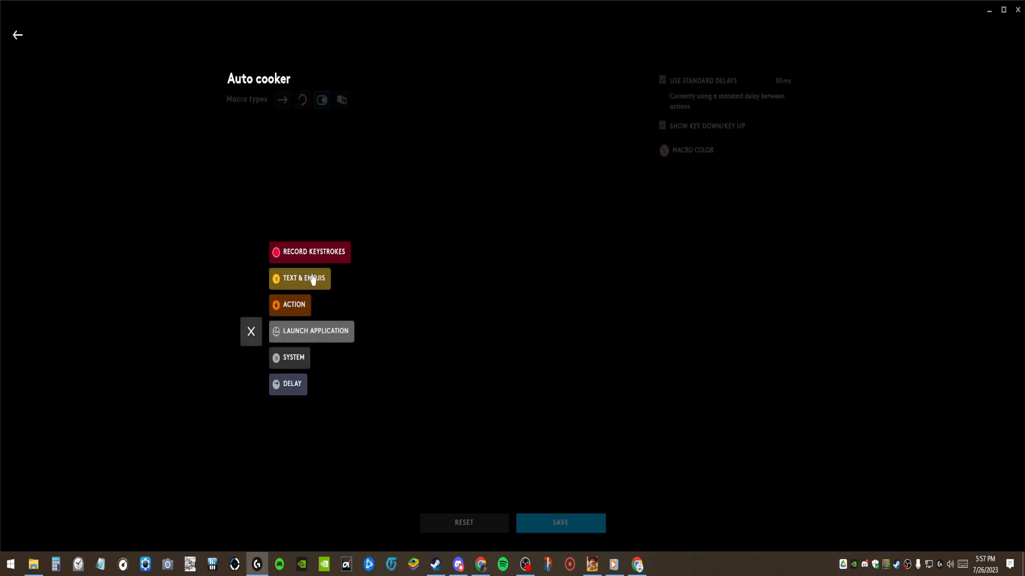
pyautogui.click(304, 254)
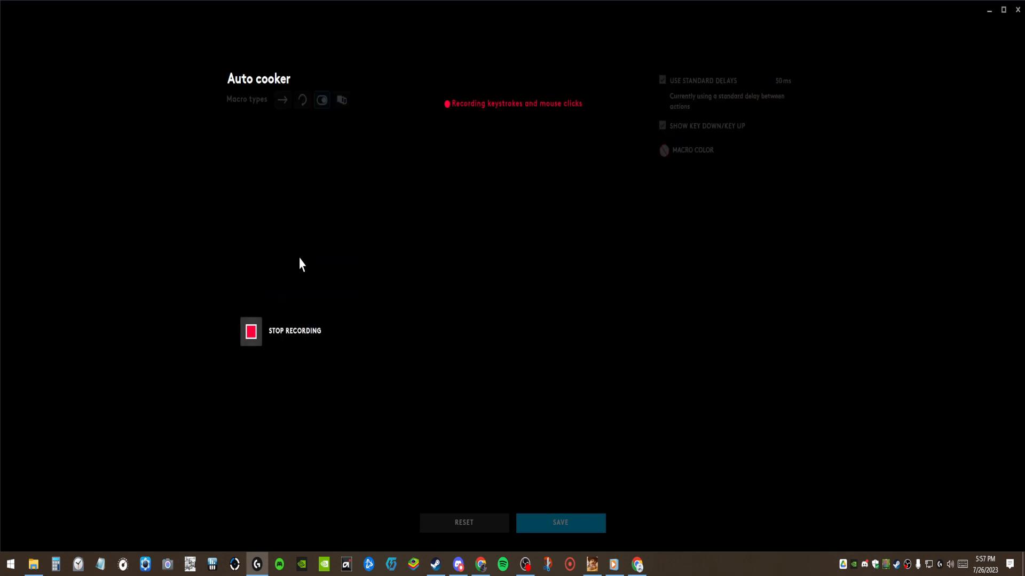
pyautogui.press('e')
pyautogui.press('e')
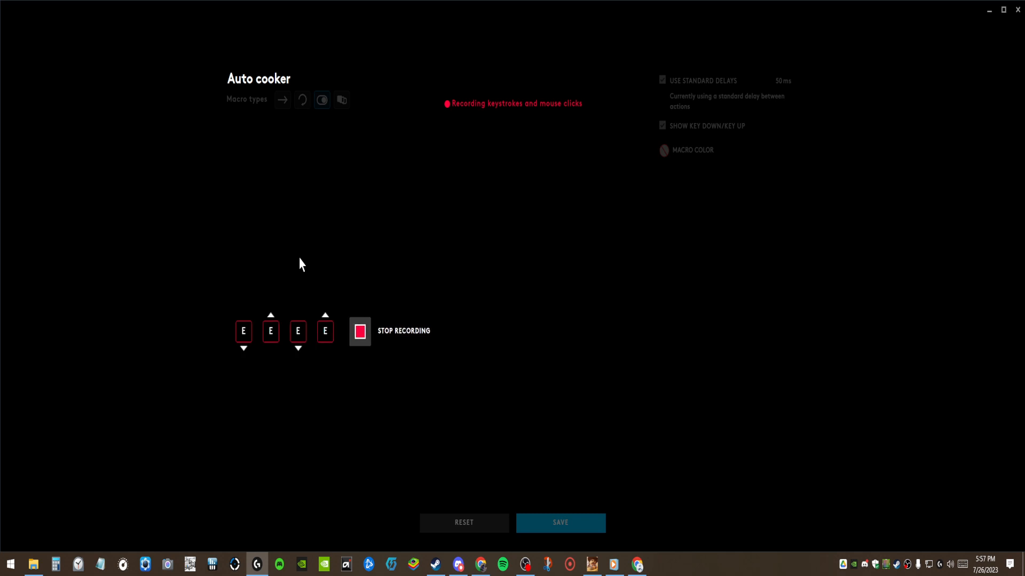
pyautogui.click(363, 345)
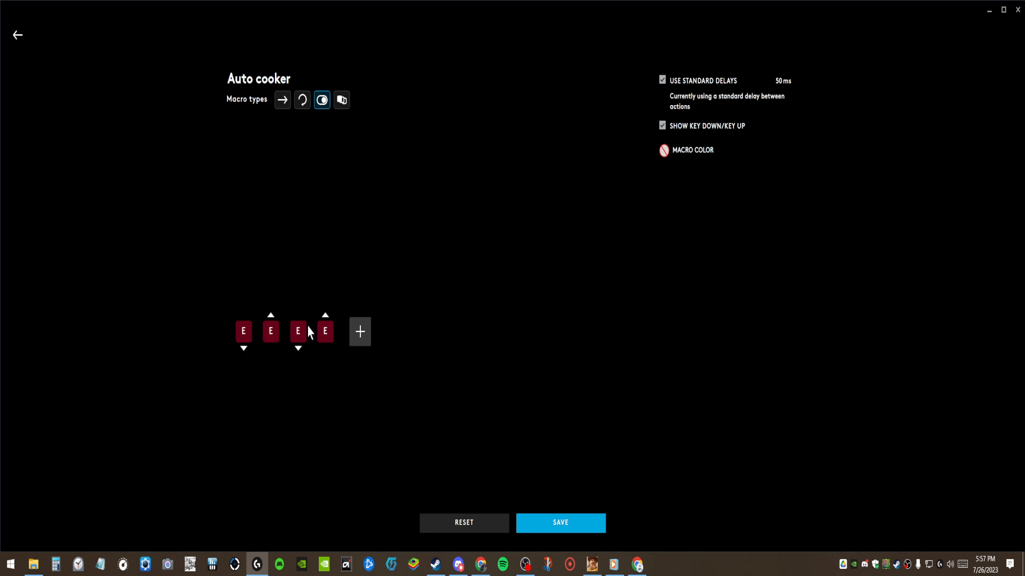
# - Turn off standard delays and set the delay between the two E keystrokes to 8000 ms
pyautogui.click(662, 80)
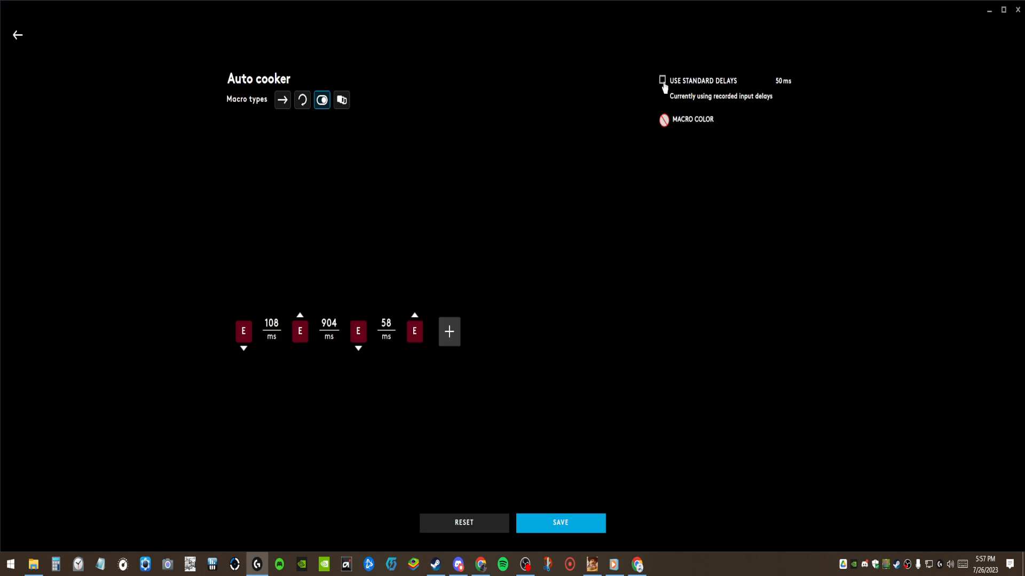
pyautogui.click(325, 334)
pyautogui.moveTo(325, 332); pyautogui.dragTo(324, 327)
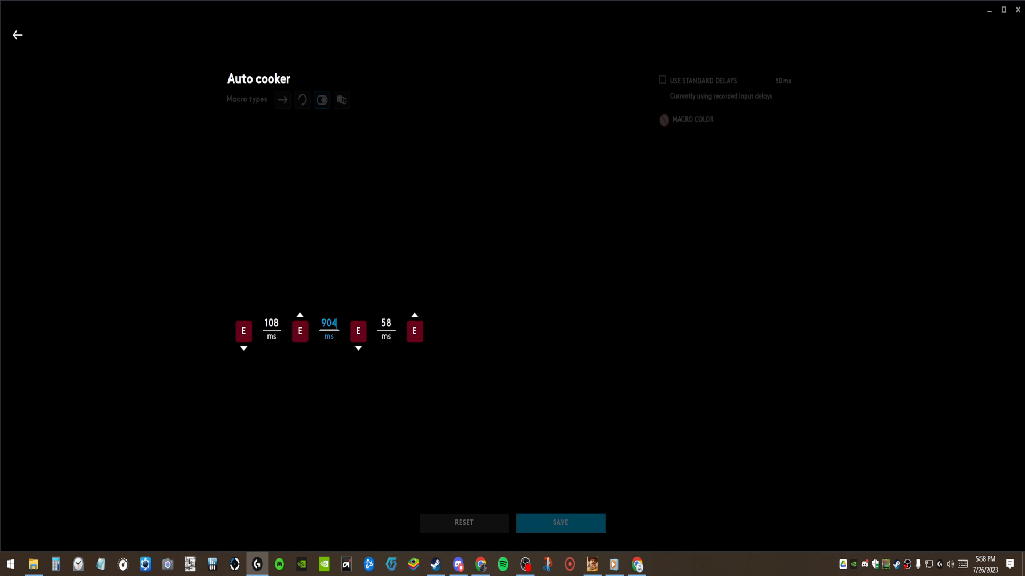
pyautogui.doubleClick(327, 324)
pyautogui.write('8000')
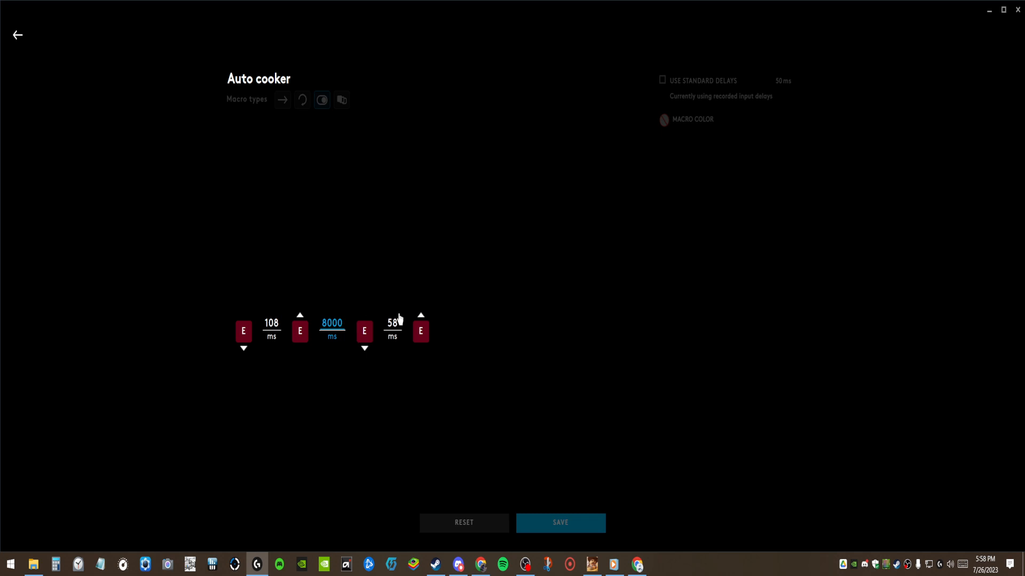
pyautogui.press('Return')
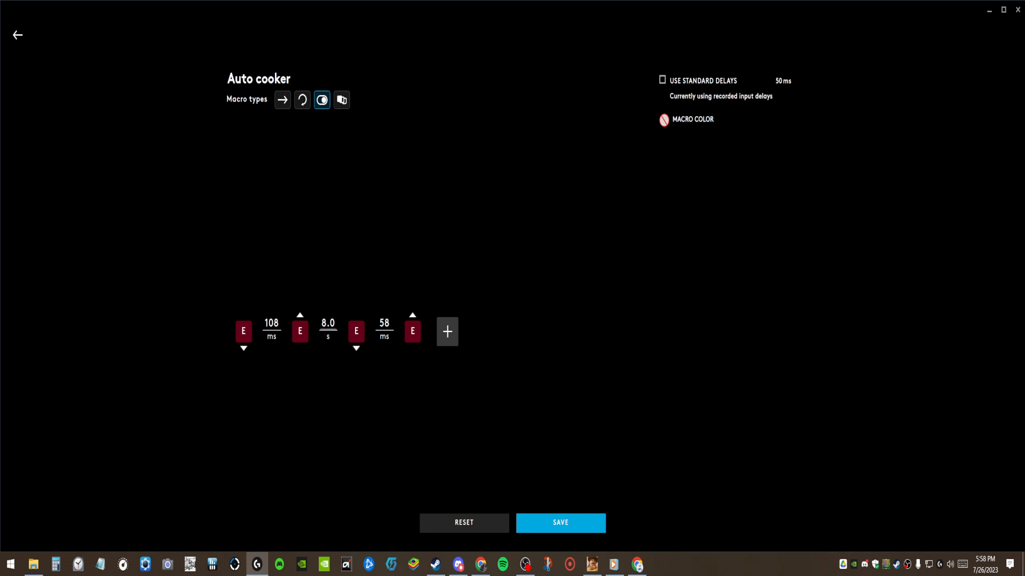
# - Check the delay between the two E keystrokes in milliseconds, and leave the Auto cooker macro without saving its changes
pyautogui.click(328, 325)
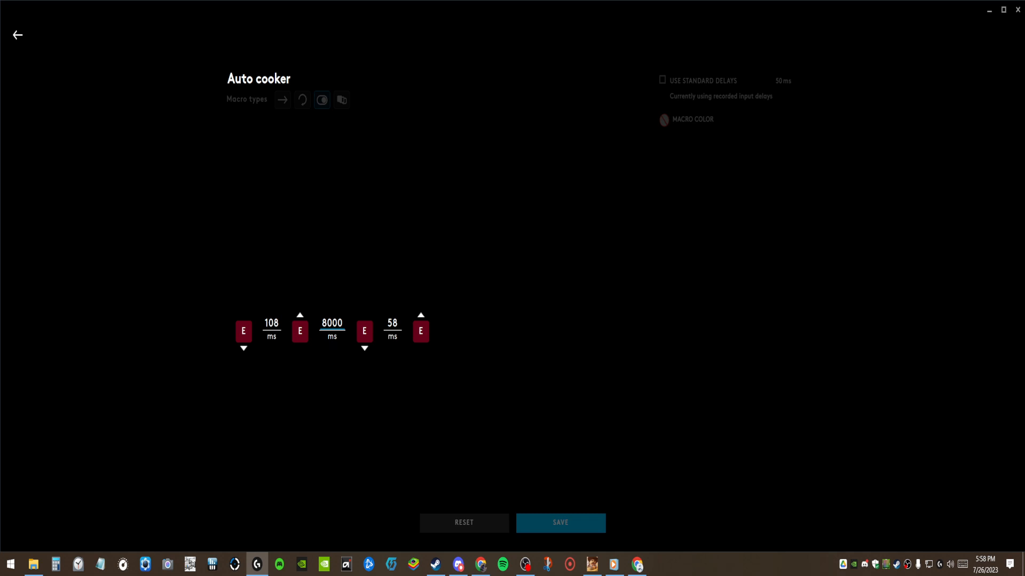
pyautogui.click(331, 336)
pyautogui.click(383, 404)
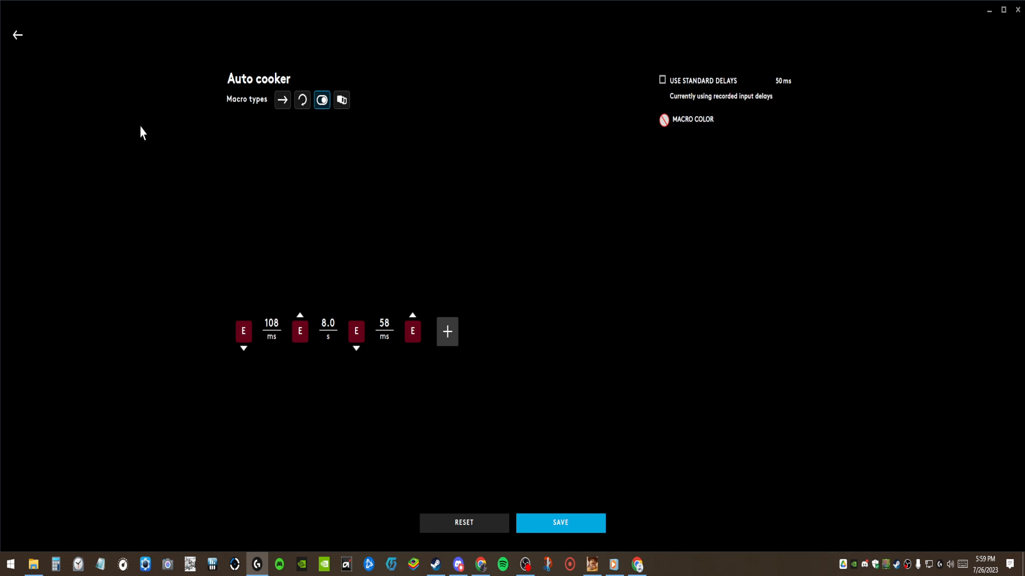
pyautogui.click(16, 39)
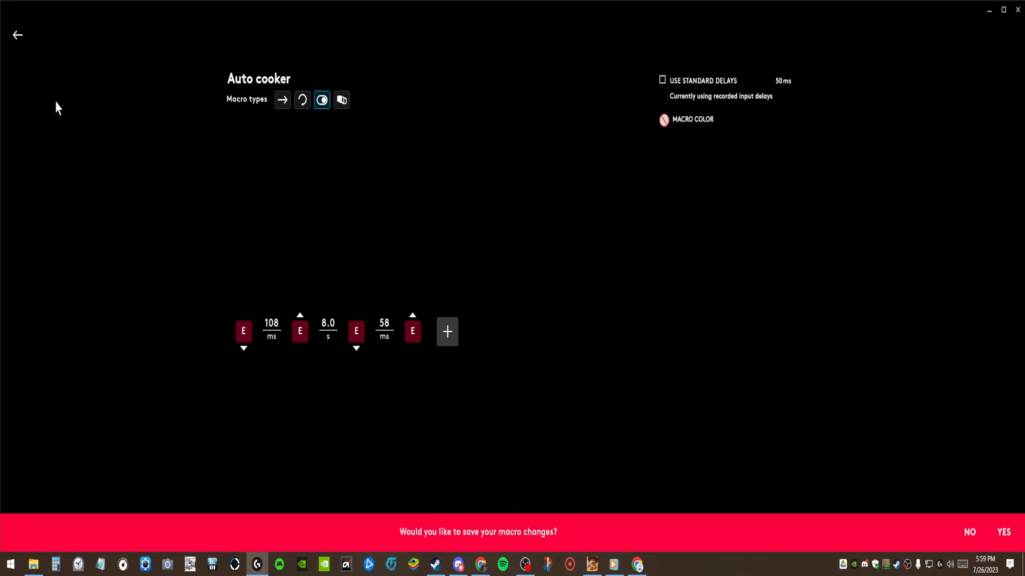
pyautogui.click(970, 535)
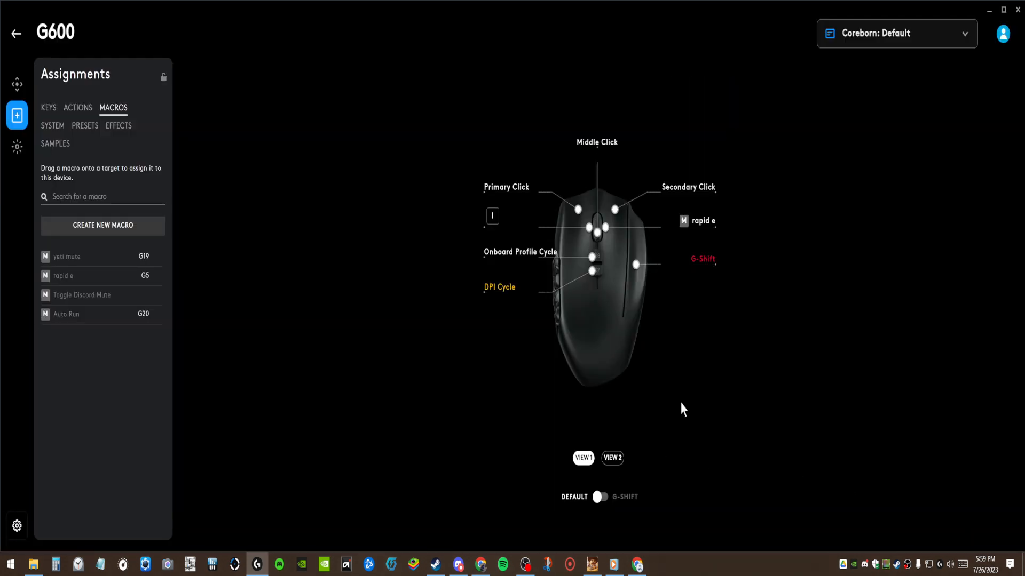